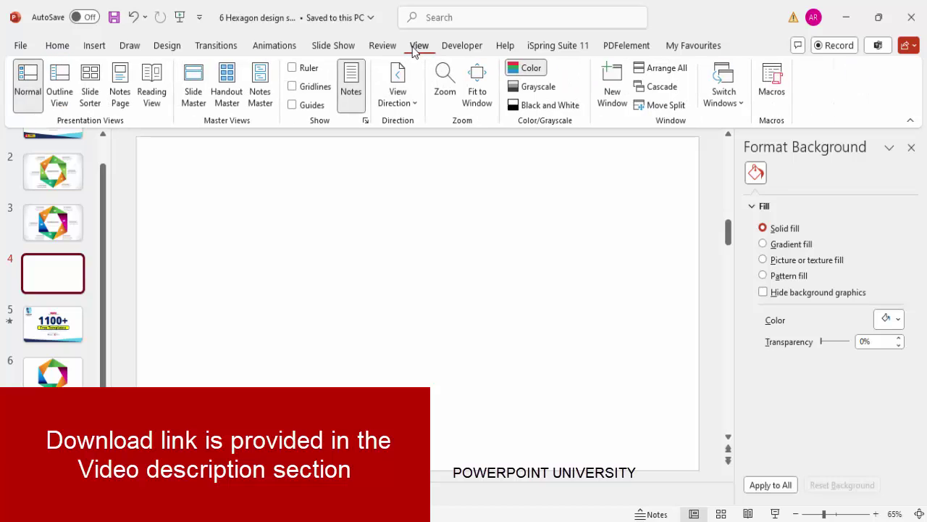
Show the guides and draw an isosceles triangle 5.15" high by 6" wide
click(310, 109)
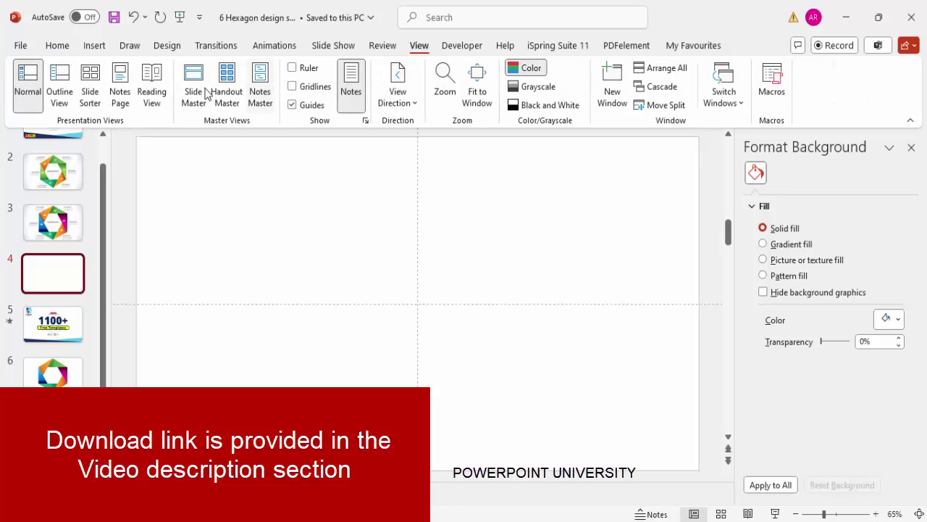
click(94, 45)
click(304, 106)
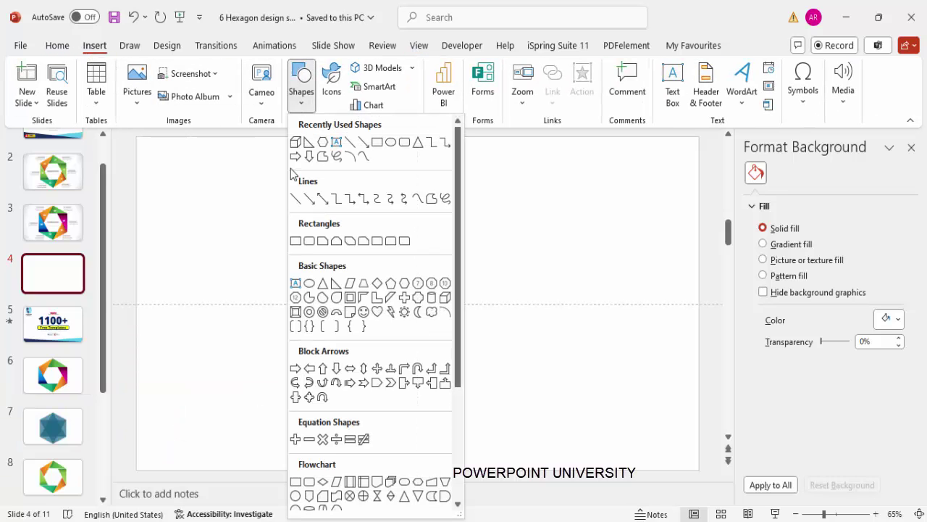
click(323, 284)
drag(410, 260, 460, 305)
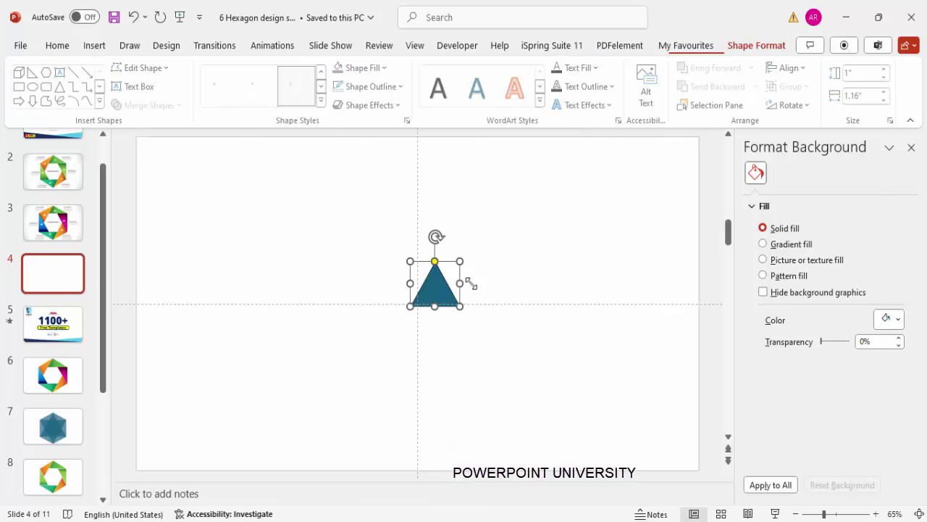
click(865, 74)
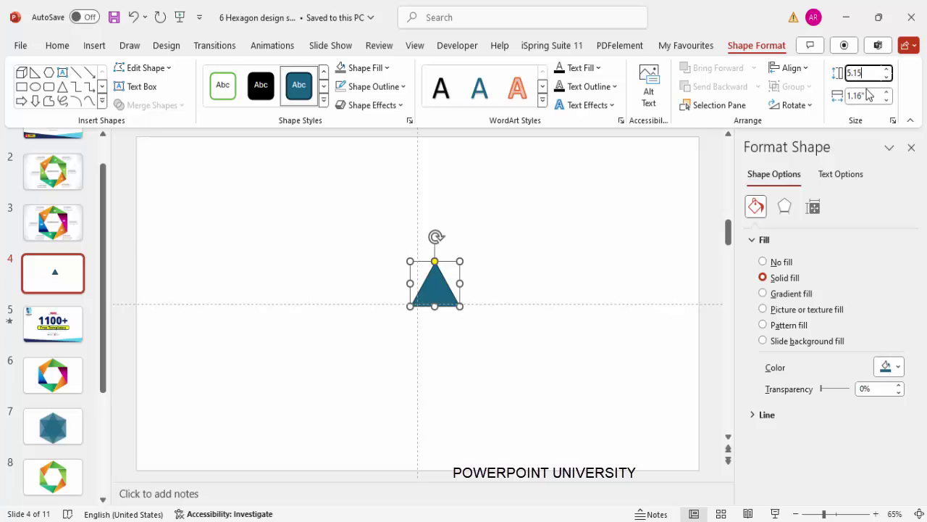
key(Tab)
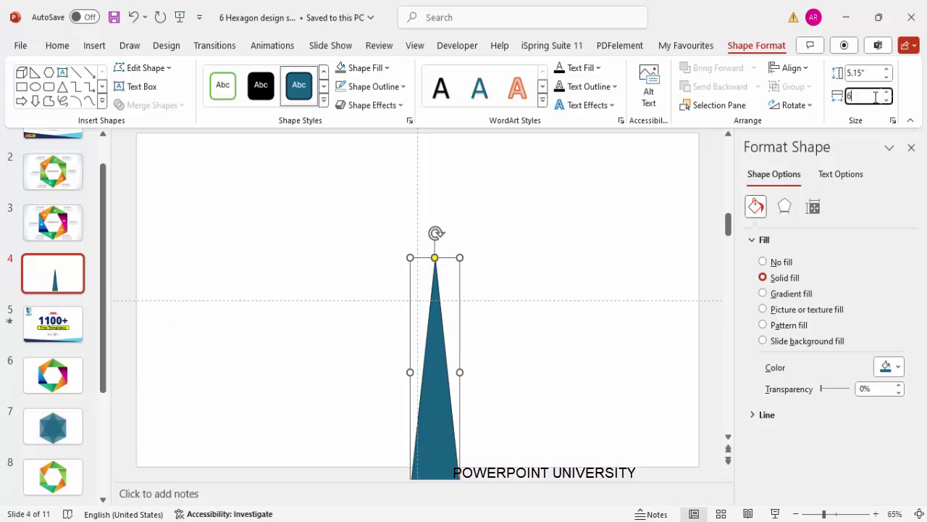
text(6)
key(Return)
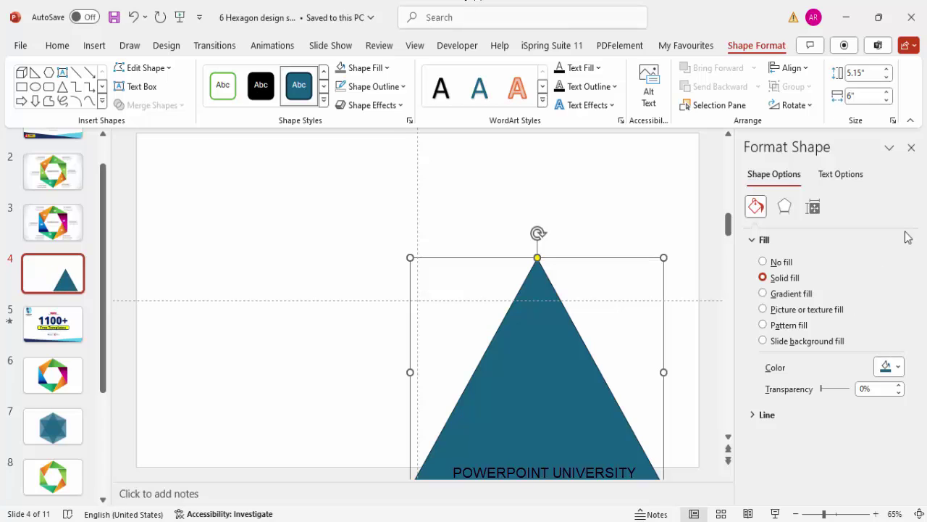
Centre the triangle on the slide, remove its outline, and set 38% fill transparency
click(801, 68)
click(817, 107)
click(790, 70)
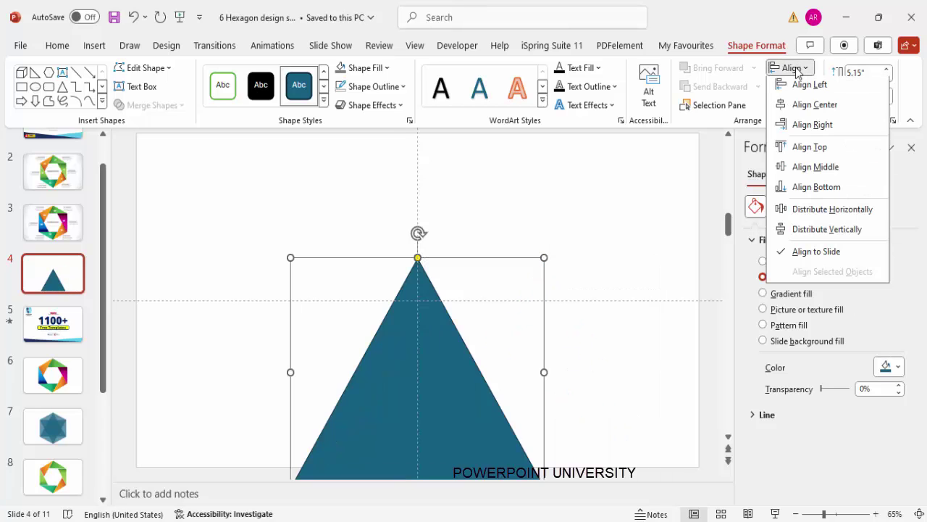
click(844, 170)
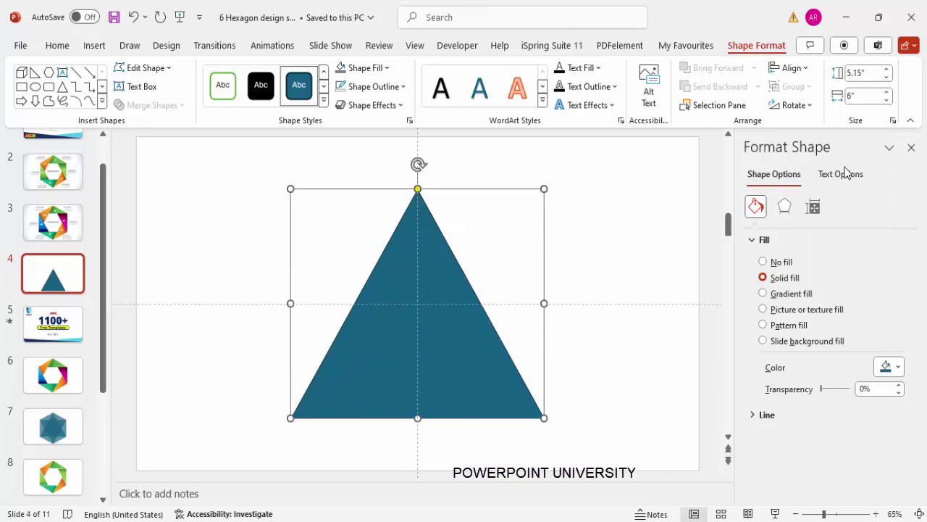
click(370, 86)
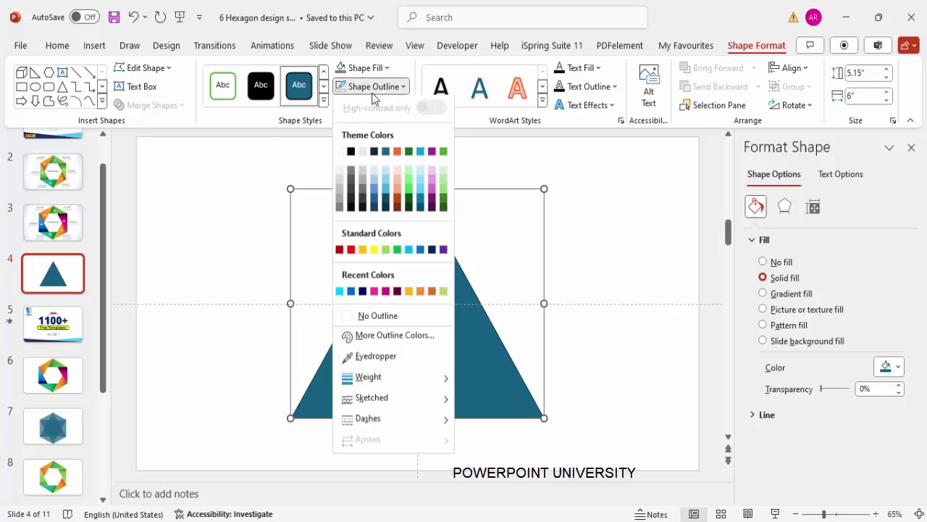
click(400, 319)
drag(812, 401, 833, 394)
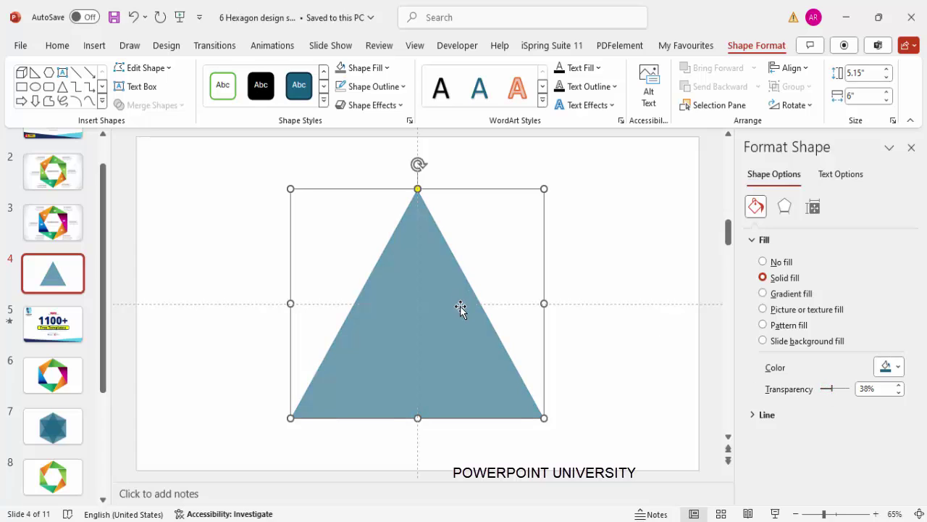
Duplicate the triangle, rotate the copy 180° with Alt+Right, and drag it down into a star
key(ctrl+d)
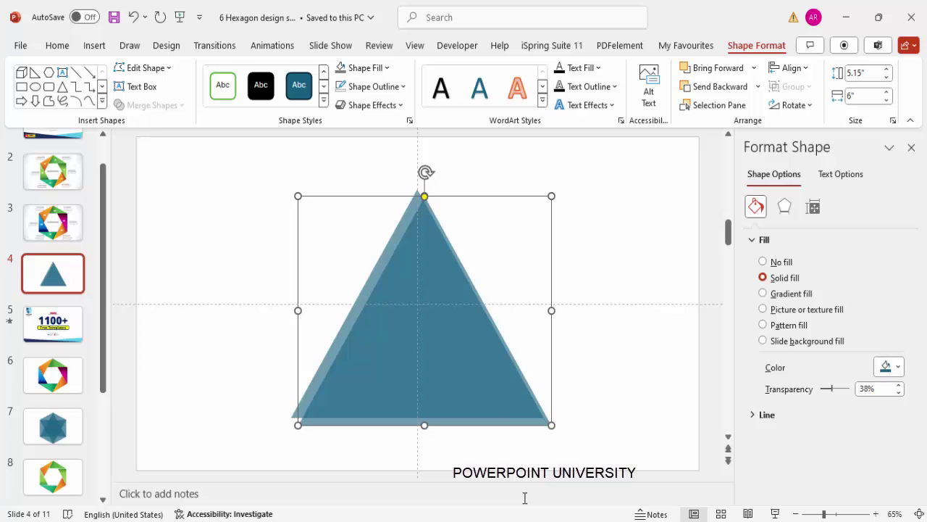
key(alt+Right)
key(alt+Right)
key(alt+Right)
key(alt+Right)
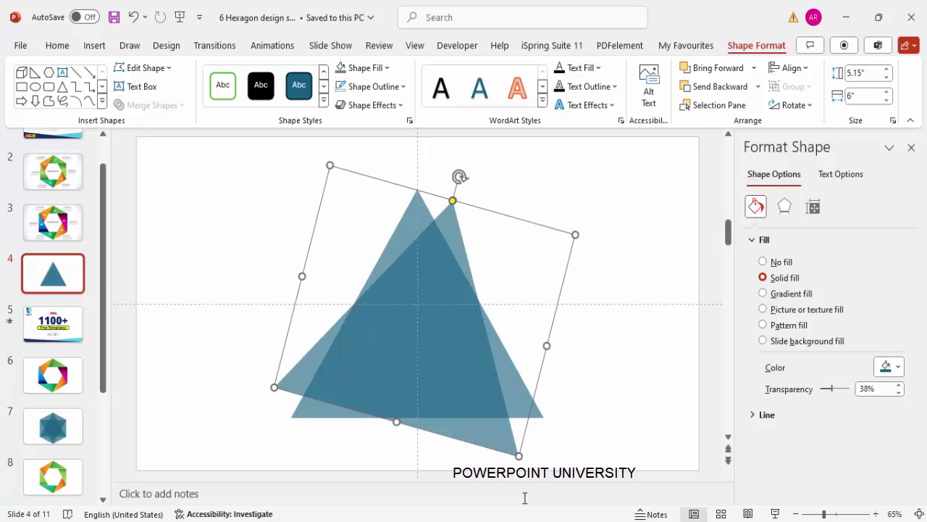
key(alt+Right)
key(alt+Right)
key(alt+Right)
key(alt+Right)
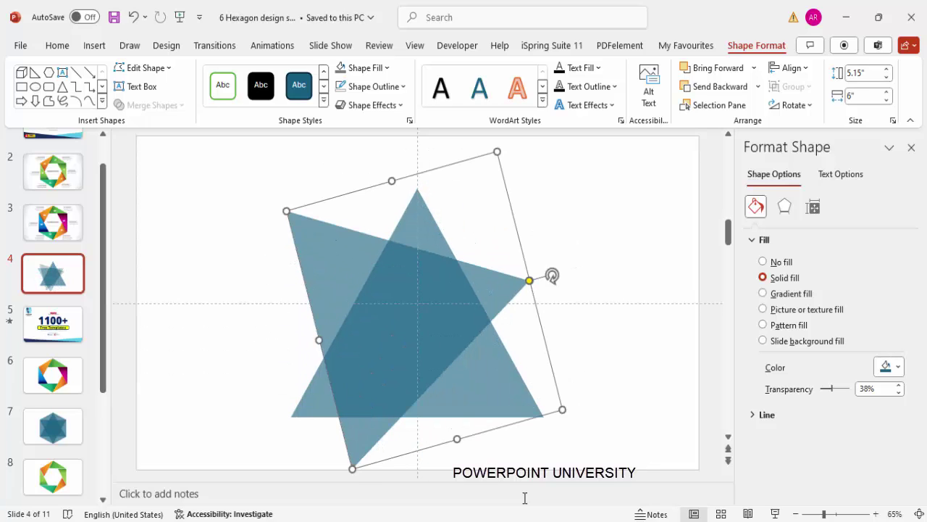
key(alt+Right)
key(alt+Right)
key(alt+Right)
key(alt+Right)
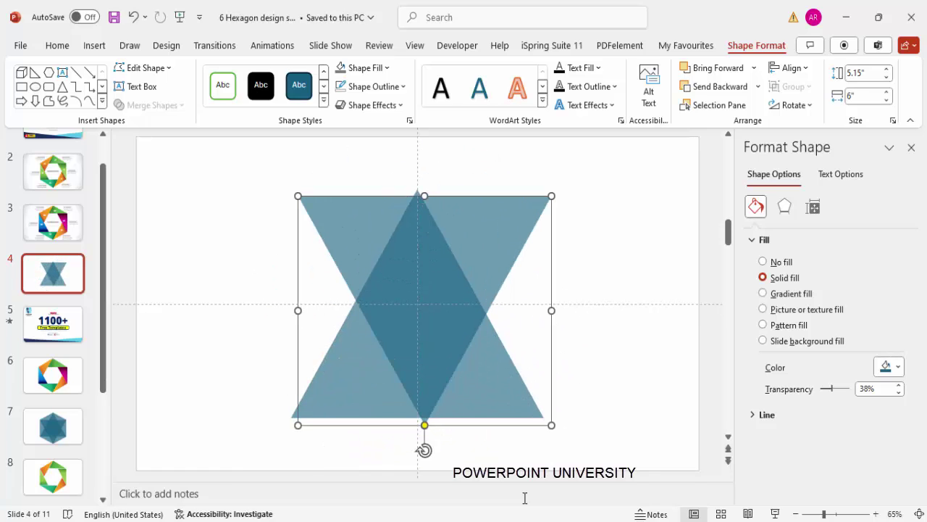
drag(478, 244, 505, 257)
shift+click(428, 224)
click(575, 346)
click(499, 252)
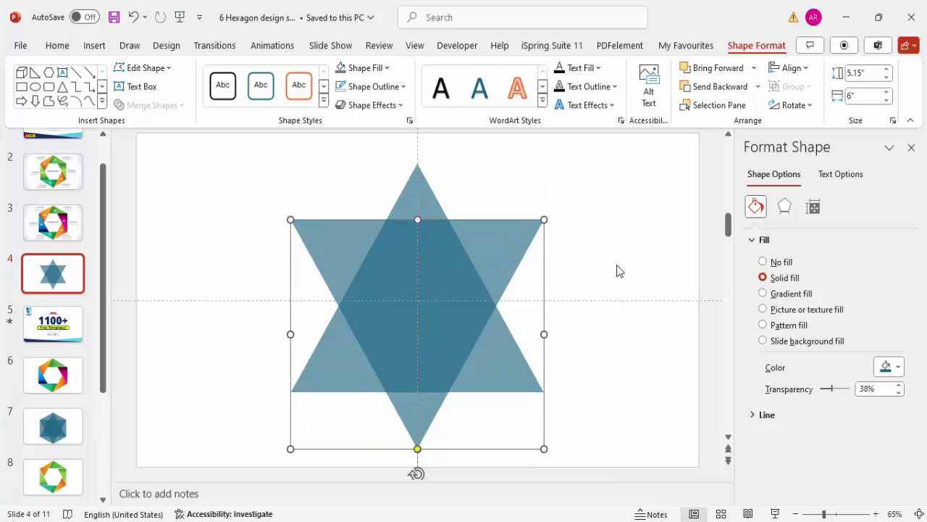
click(594, 278)
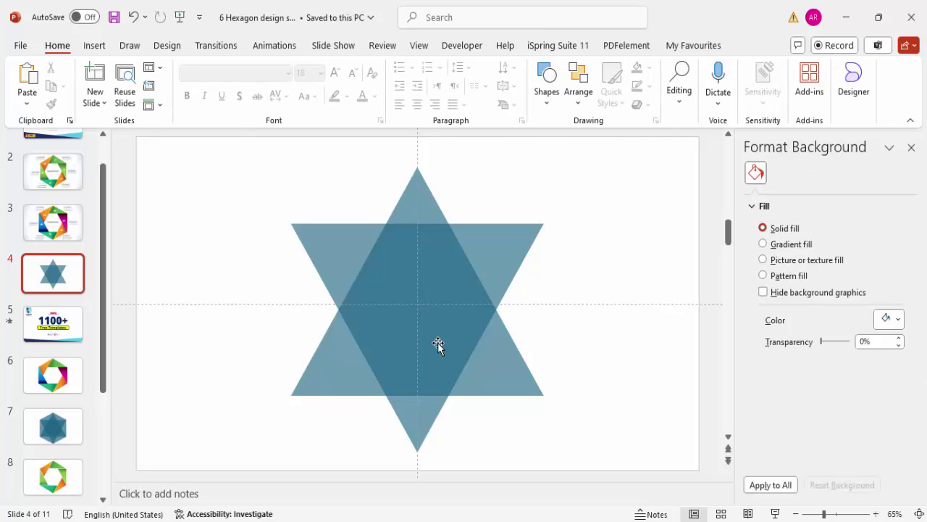
Draw a hexagon, rotate it a quarter turn, and give it a peach fill with no outline
click(97, 45)
click(301, 100)
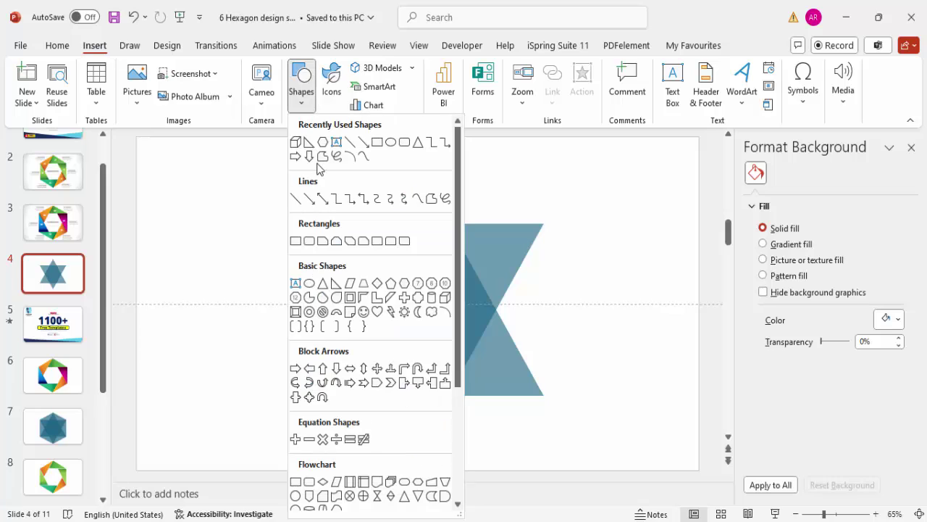
click(404, 284)
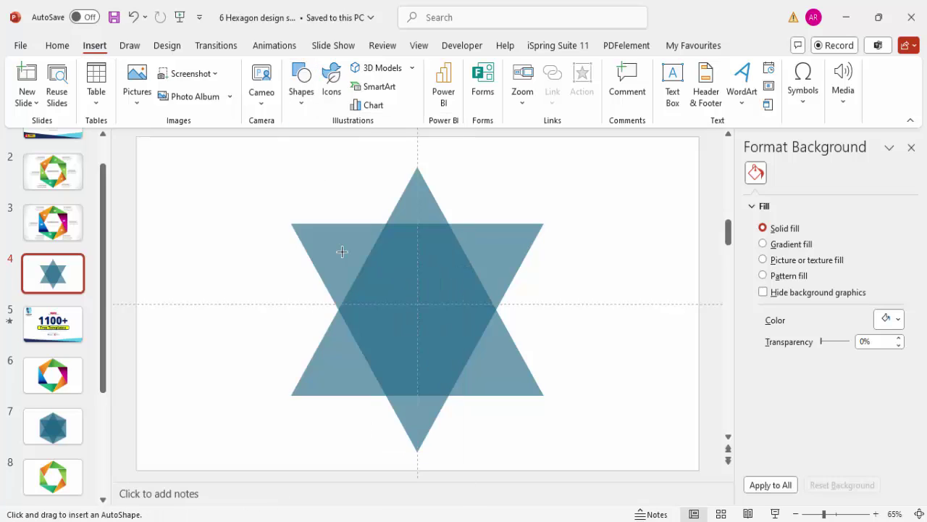
drag(224, 230, 274, 274)
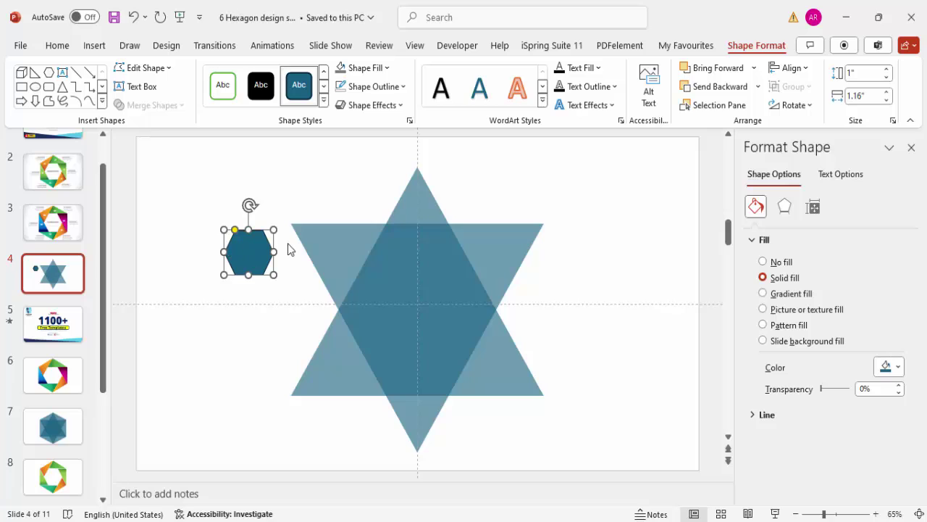
drag(250, 205, 292, 252)
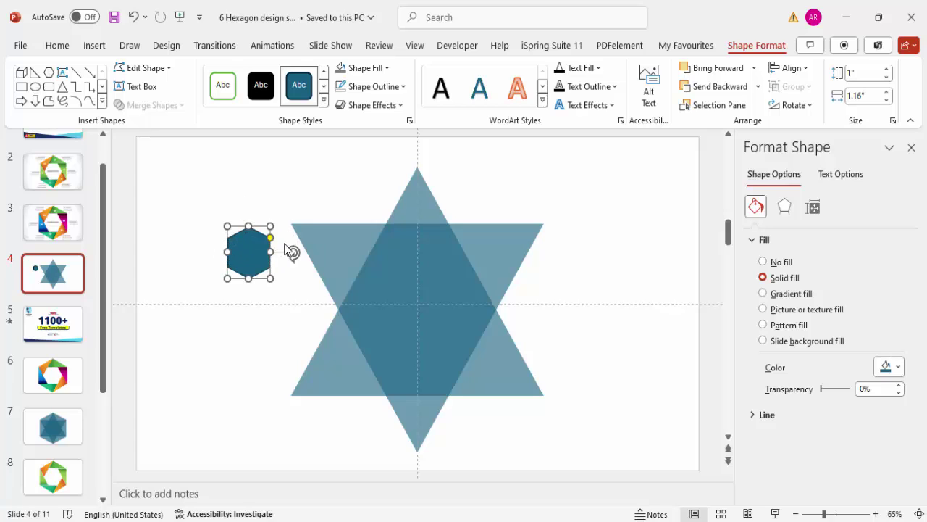
click(362, 68)
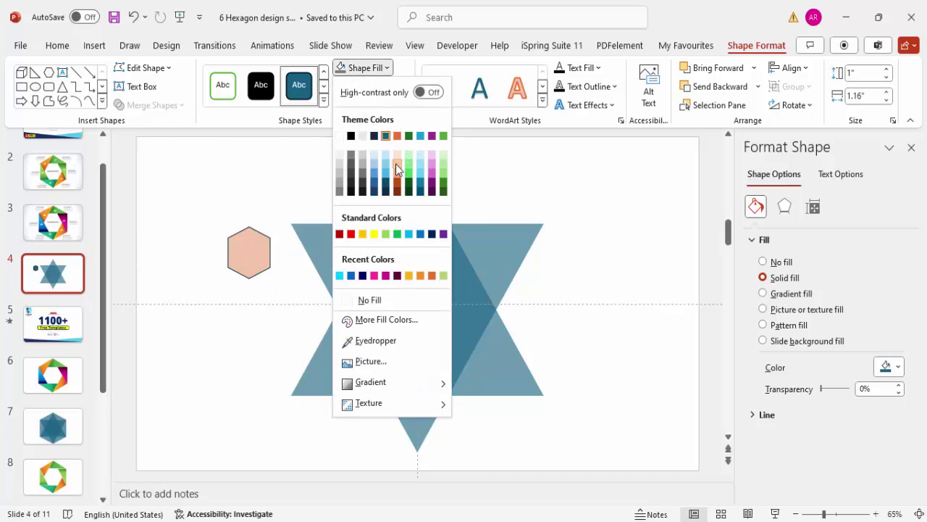
click(395, 164)
click(370, 86)
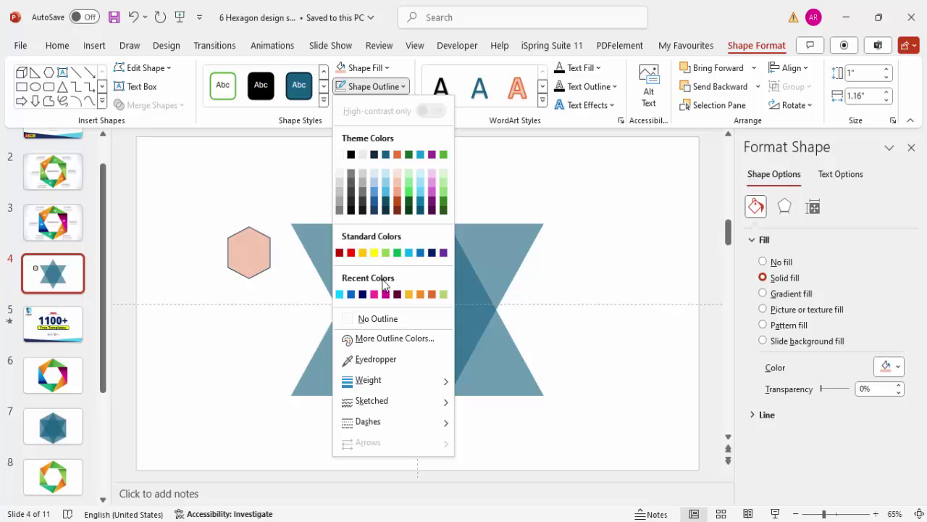
click(380, 319)
Size the hexagon to 6" by 6"
click(863, 76)
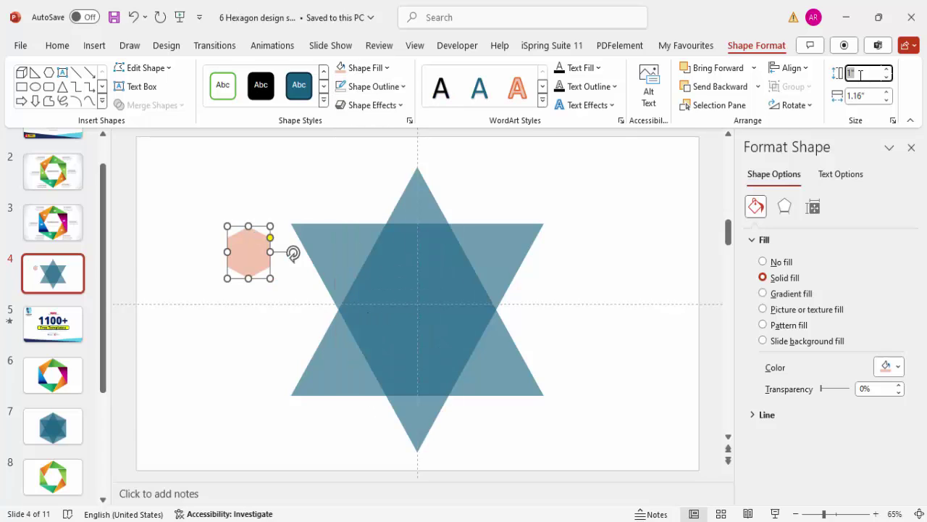
click(863, 96)
text(6)
key(Return)
click(860, 72)
text(6)
key(Return)
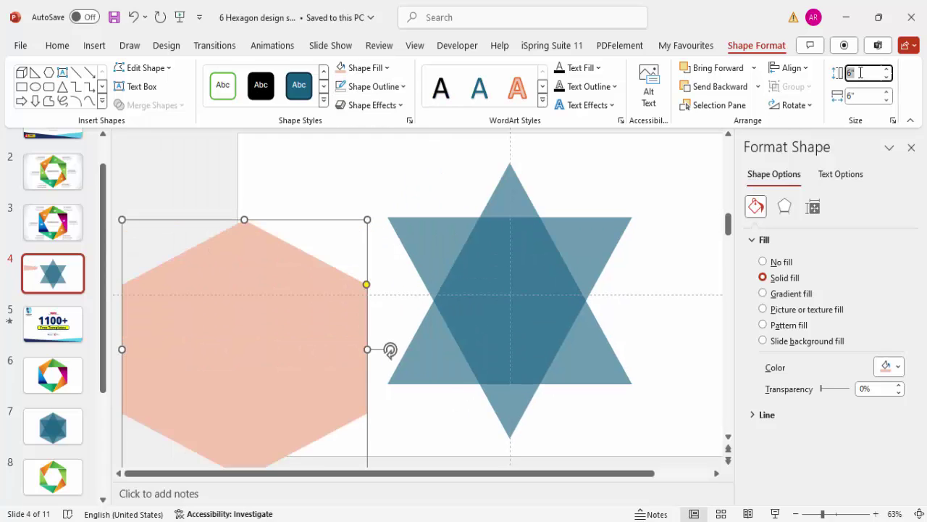
Centre the hexagon on the star at 40% transparency and send it to the back
drag(314, 297, 565, 239)
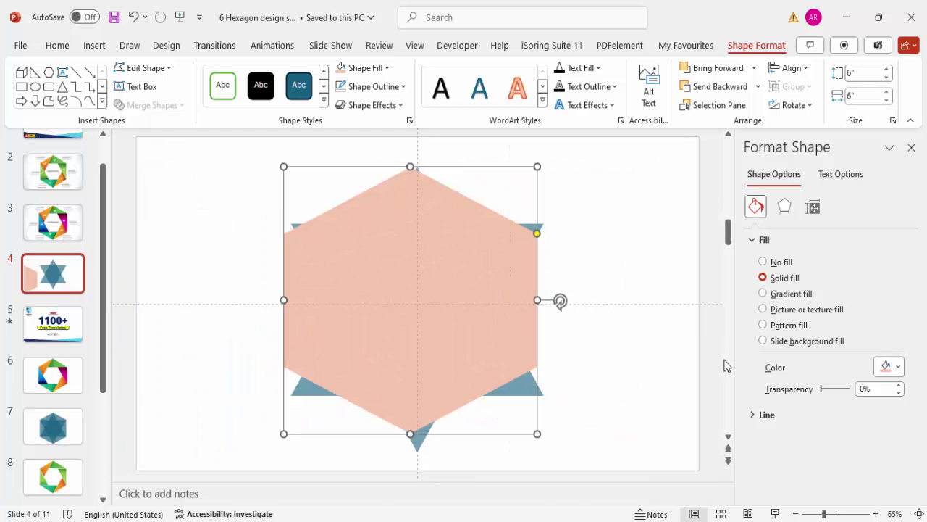
drag(823, 395, 835, 389)
drag(470, 256, 459, 251)
drag(416, 439, 415, 452)
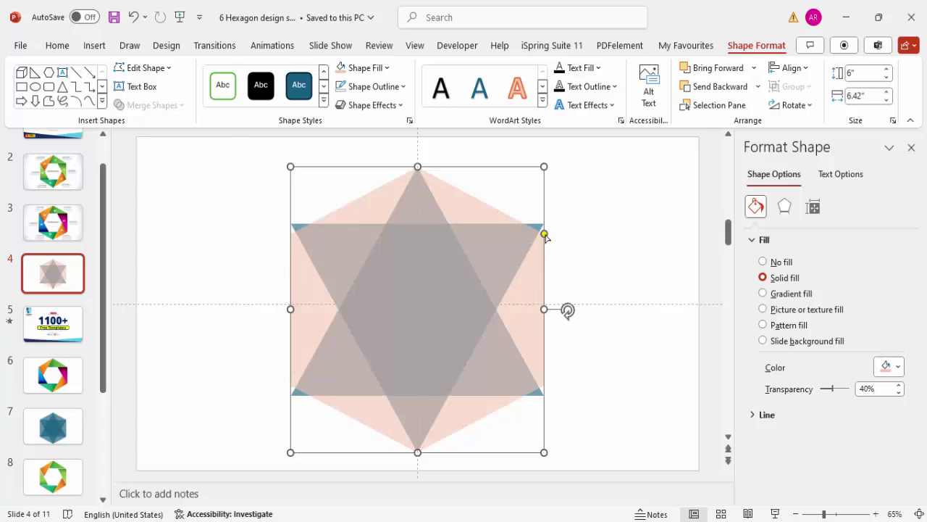
click(759, 87)
click(723, 124)
click(410, 271)
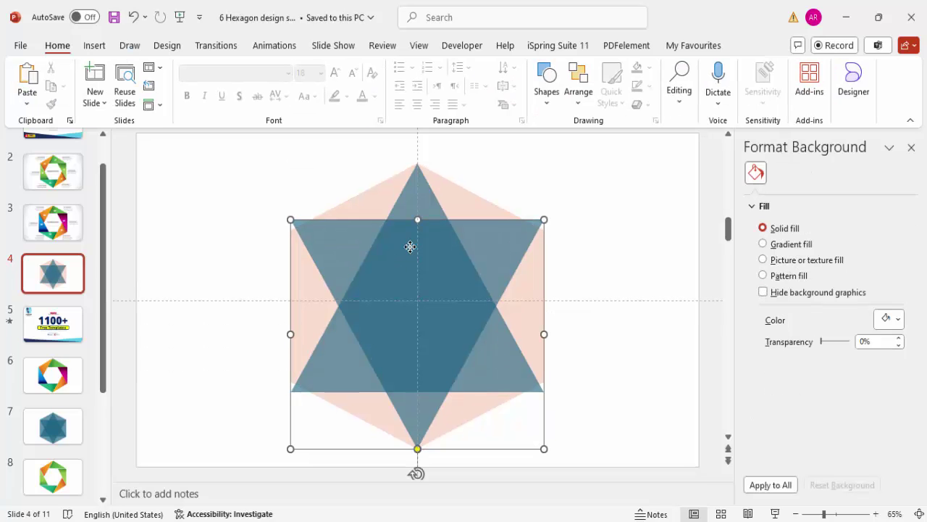
Shrink the inverted and upright triangles from top and bottom so their points meet the hexagon corners
drag(418, 219, 418, 231)
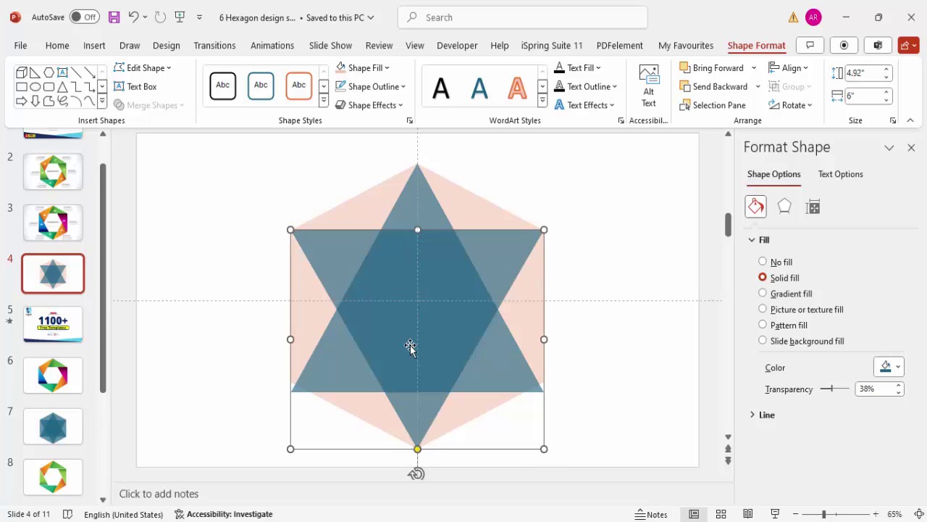
click(531, 380)
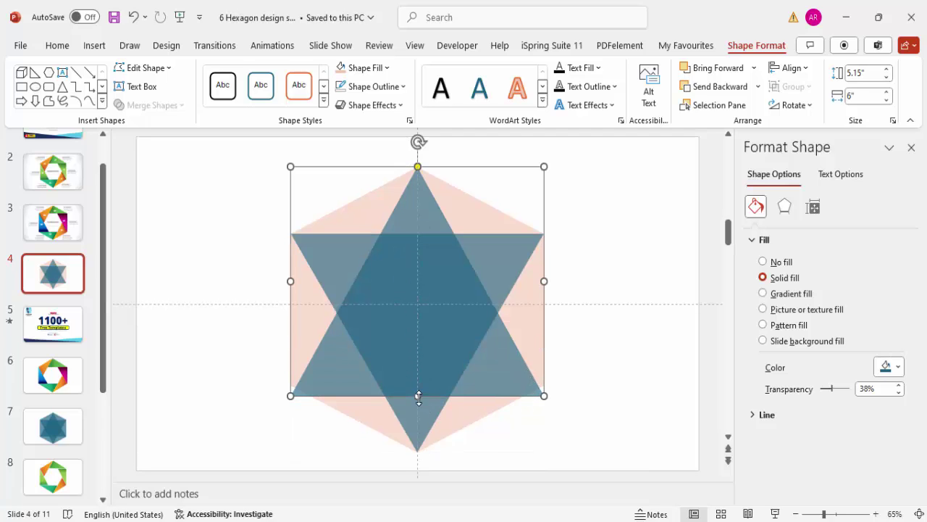
drag(417, 395, 416, 385)
click(582, 323)
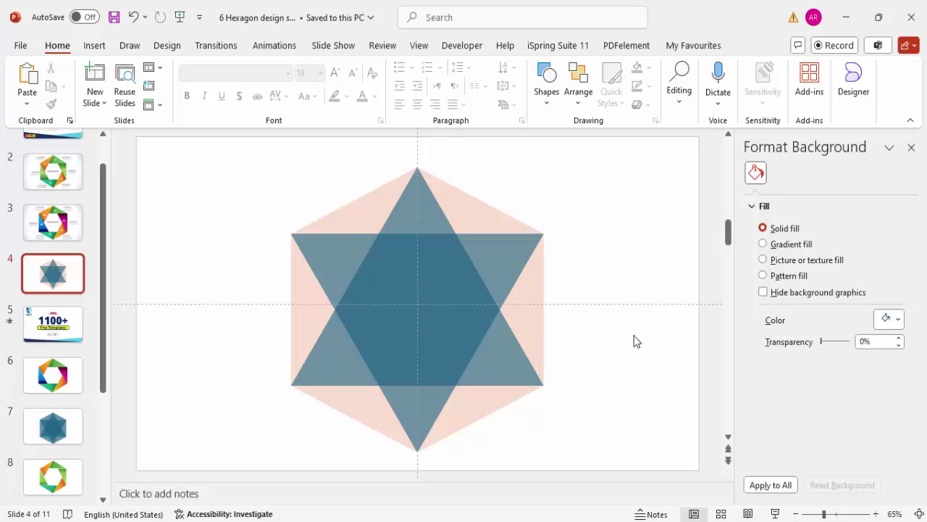
Duplicate slide 4 as slide 5, then return to slide 4 and box-select all its shapes
right_click(55, 282)
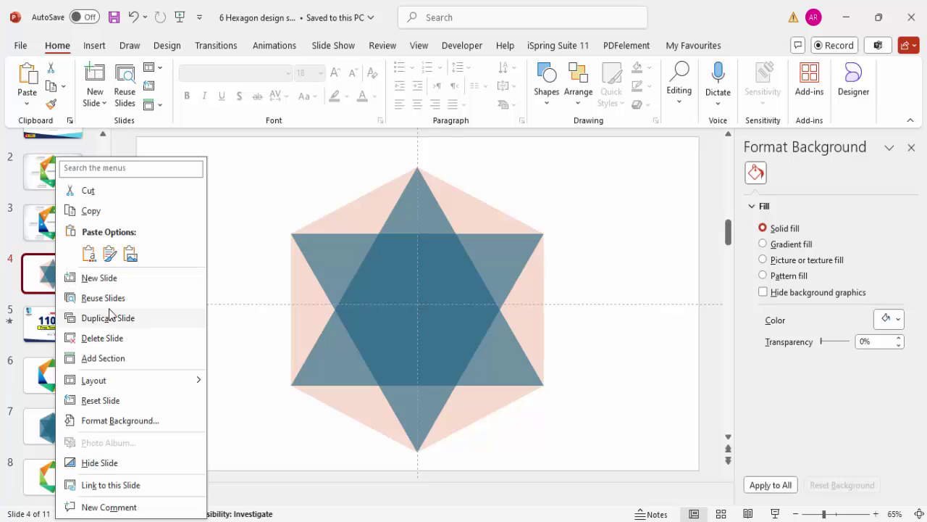
key(Escape)
key(ctrl+d)
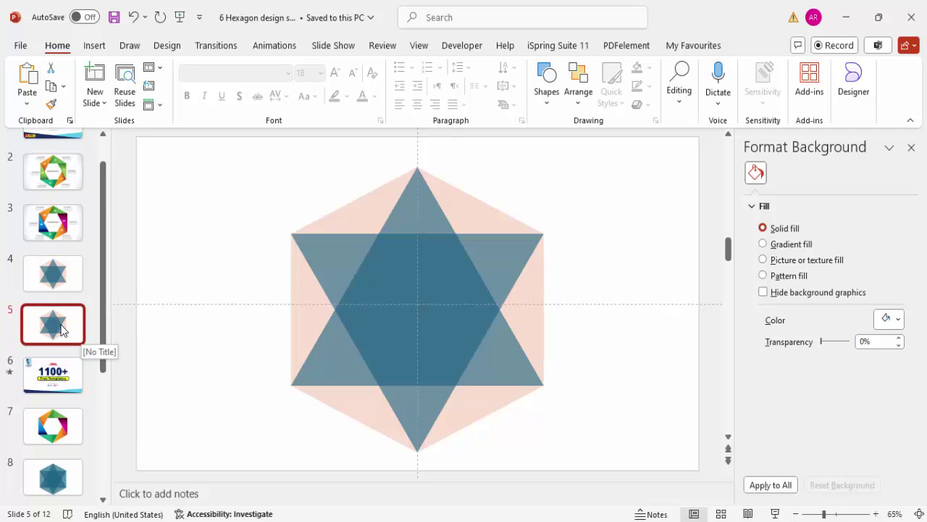
click(65, 285)
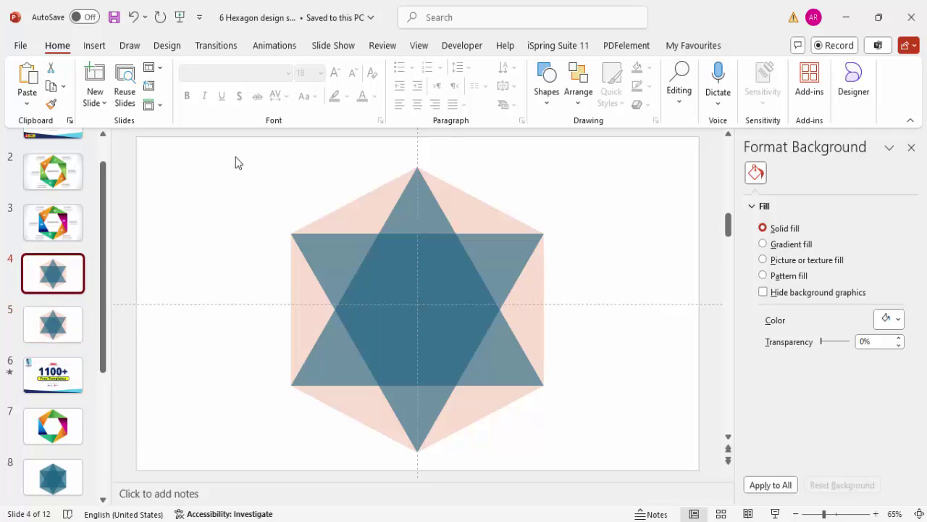
drag(235, 156, 627, 479)
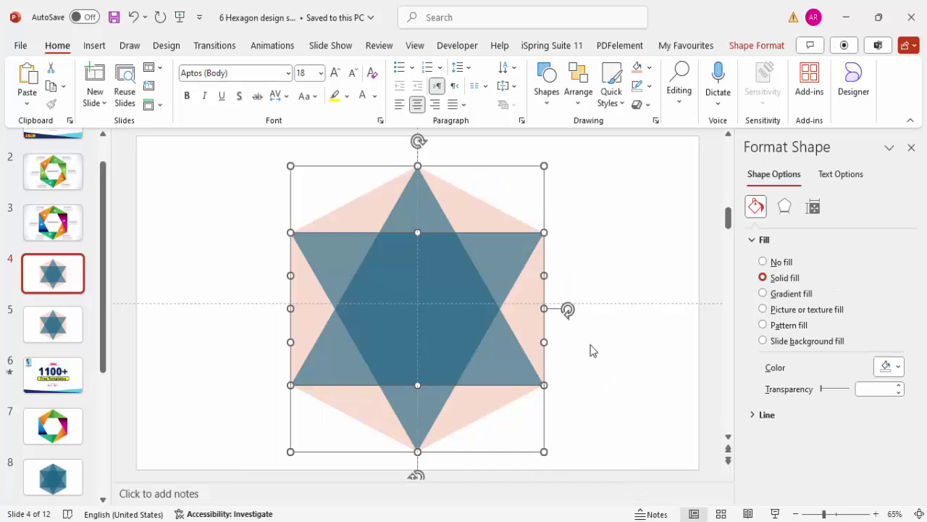
Select all shapes with Ctrl+A and apply Shape Format > Merge Shapes > Fragment
click(611, 273)
key(ctrl+a)
click(753, 46)
click(171, 110)
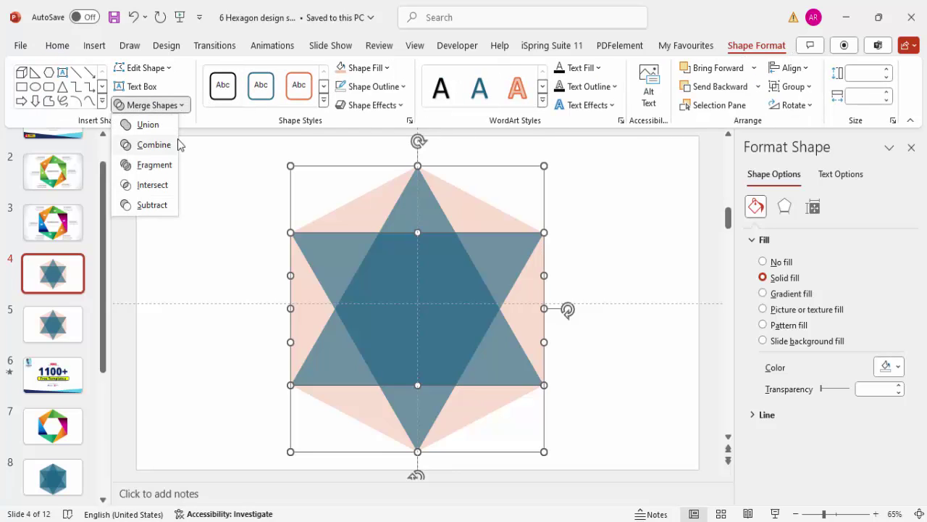
click(171, 169)
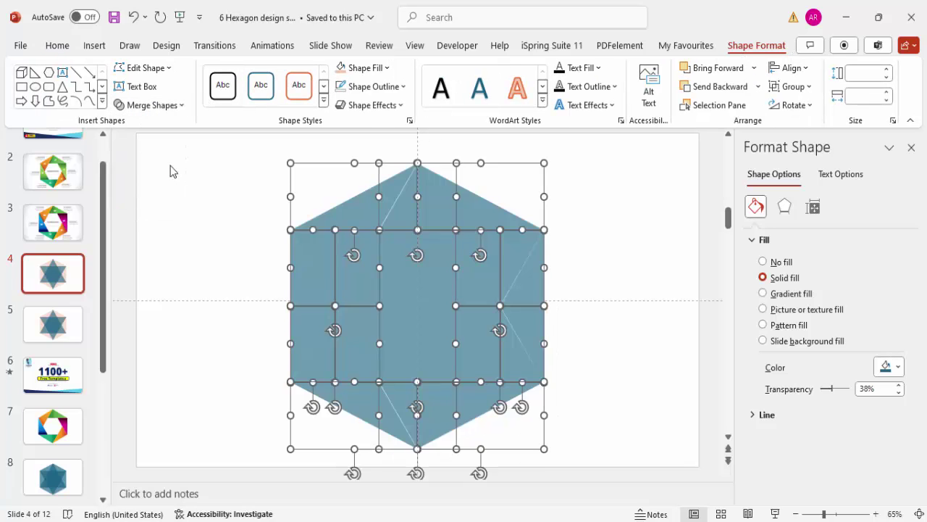
Pull the five outer fragments apart to inspect them, undo the moves, and remove the central fragment
click(608, 266)
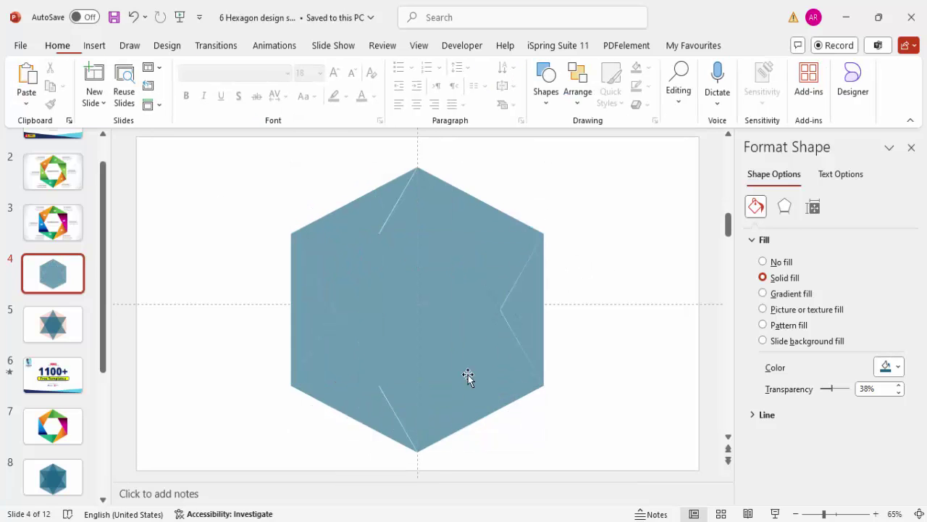
click(452, 413)
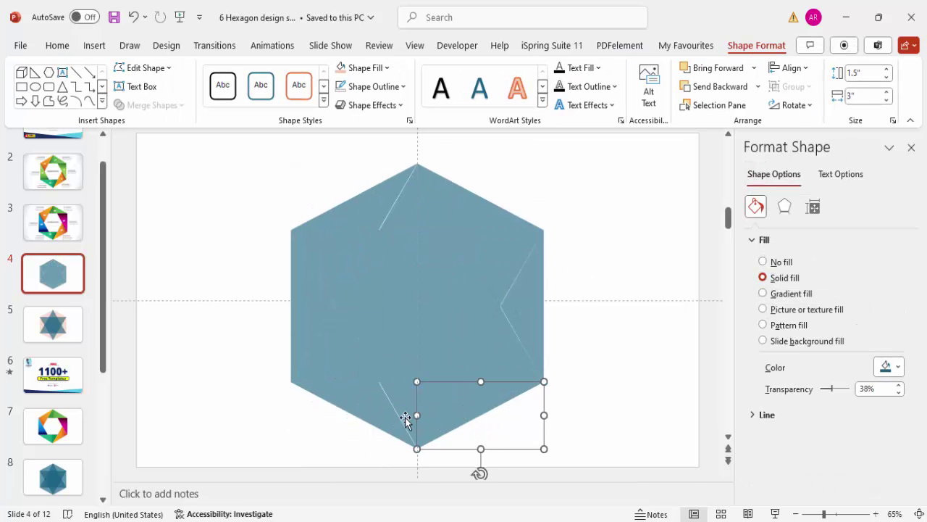
drag(459, 413, 500, 412)
drag(345, 389, 322, 414)
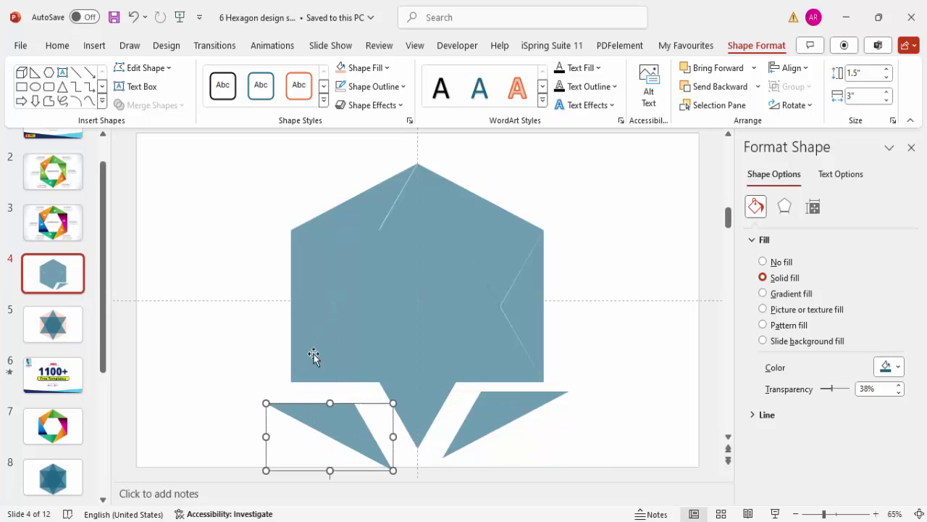
drag(300, 271, 279, 262)
drag(321, 238, 341, 186)
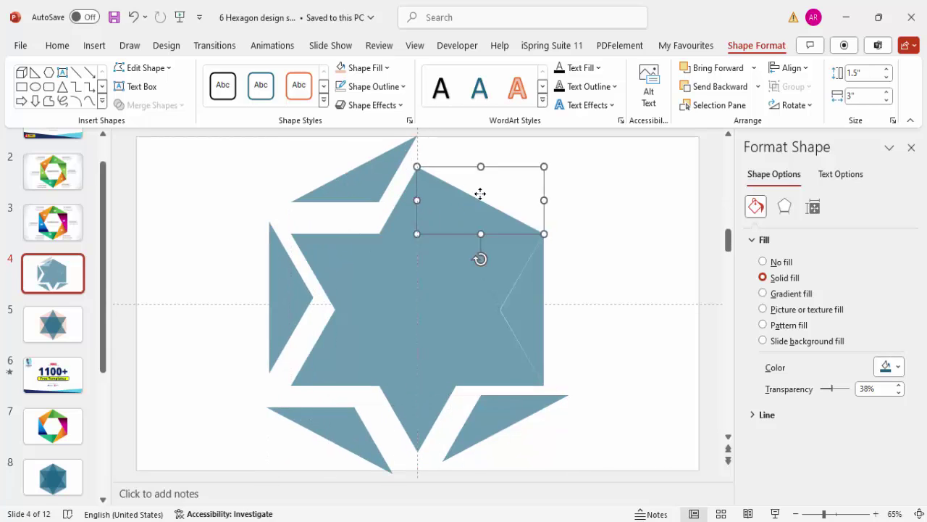
drag(480, 195, 505, 176)
key(ctrl+z)
key(ctrl+z)
key(ctrl+z)
key(ctrl+z)
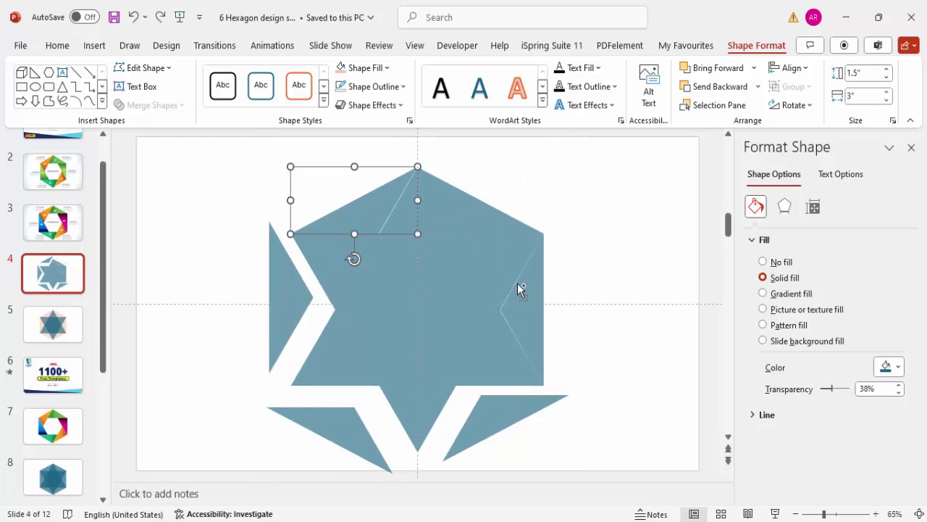
key(ctrl+z)
key(ctrl+z)
key(ctrl+z)
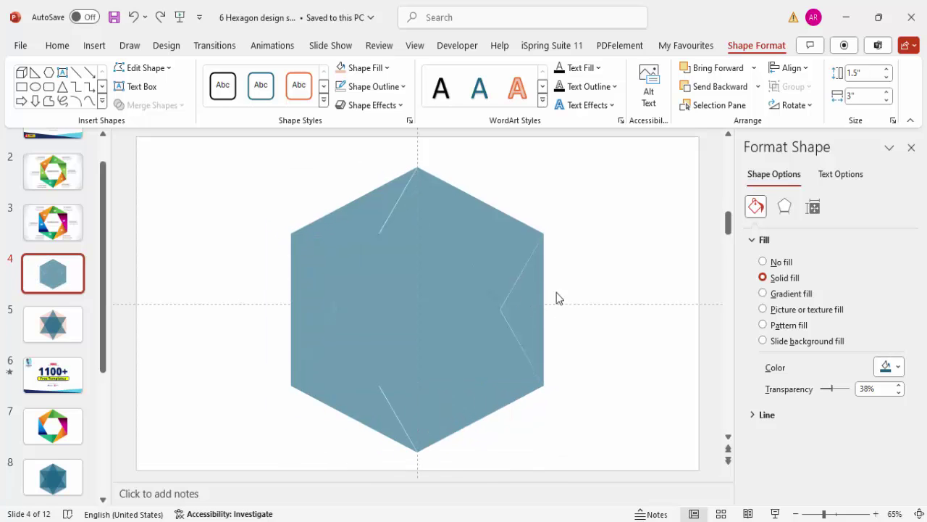
key(ctrl+z)
key(ctrl+z)
key(ctrl+z)
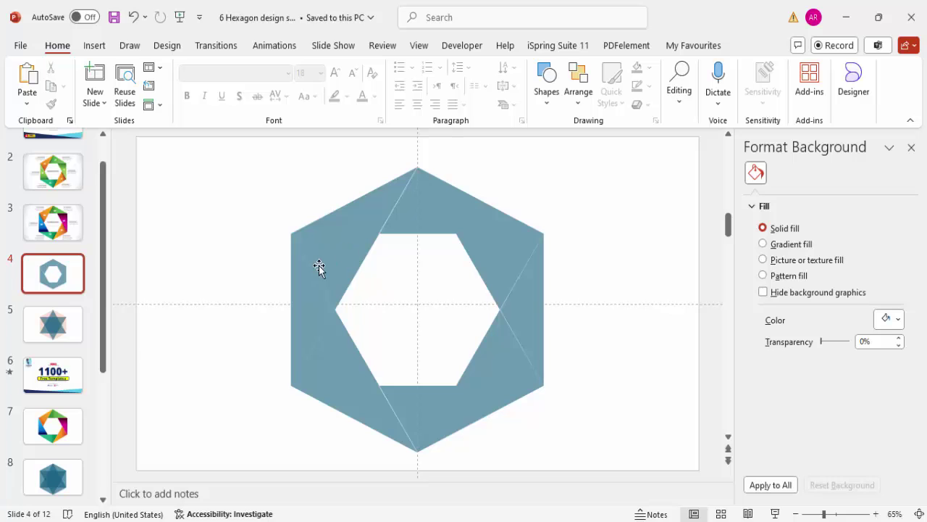
Test-move the top-left fragments, undo, and union the two top-left fragments into one
drag(344, 250, 302, 216)
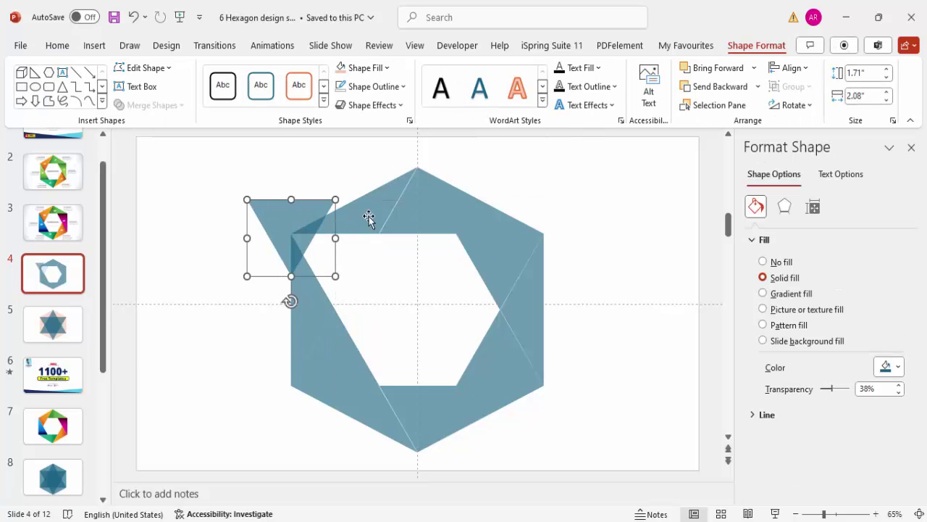
drag(368, 215, 357, 191)
key(ctrl+z)
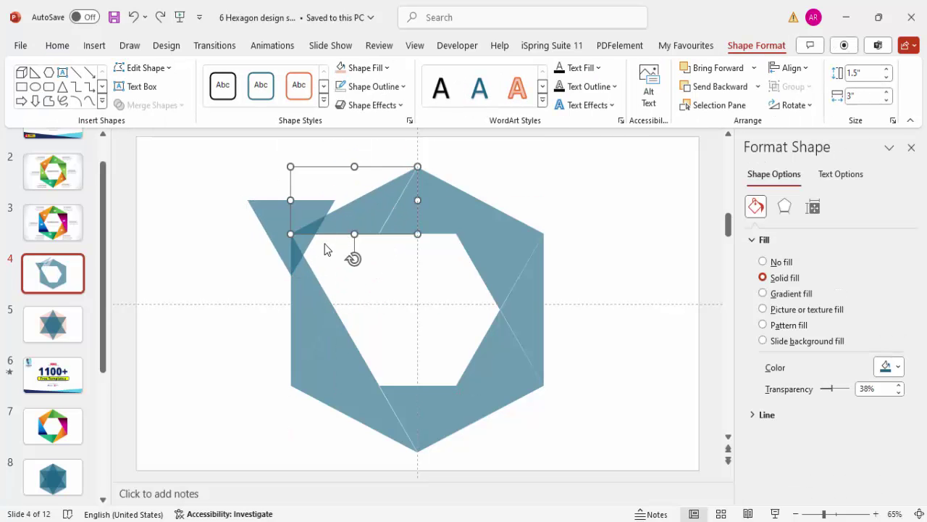
key(ctrl+z)
shift+click(376, 209)
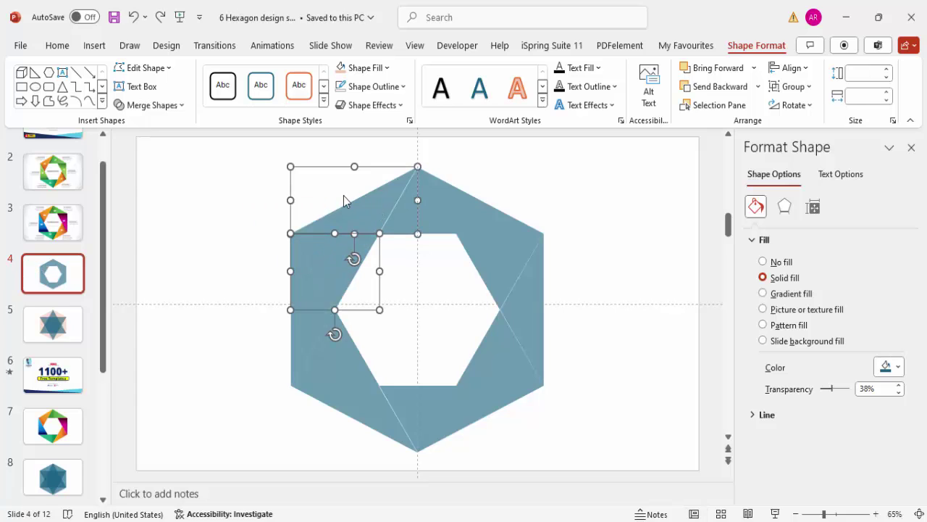
click(168, 106)
click(148, 124)
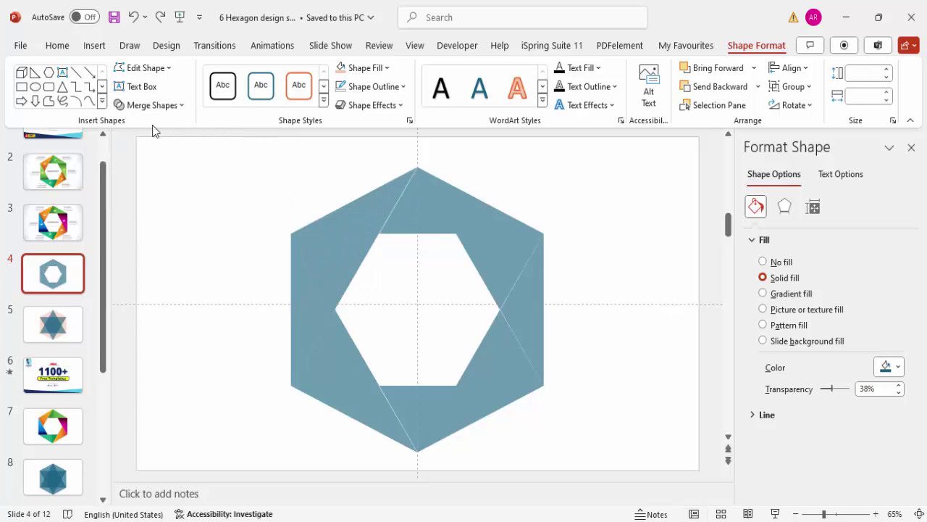
Union the merged top piece with the adjacent top-right fragment
click(428, 211)
shift+click(478, 217)
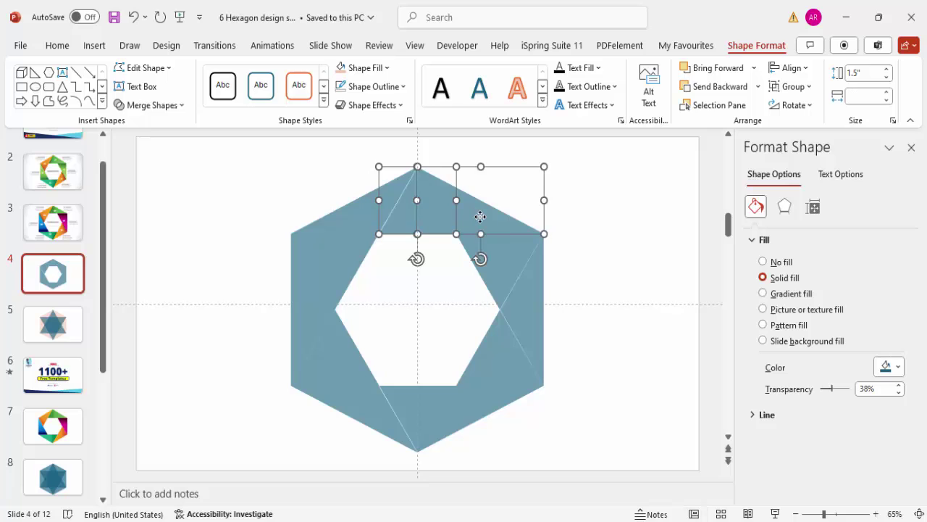
drag(479, 217, 503, 199)
key(ctrl+z)
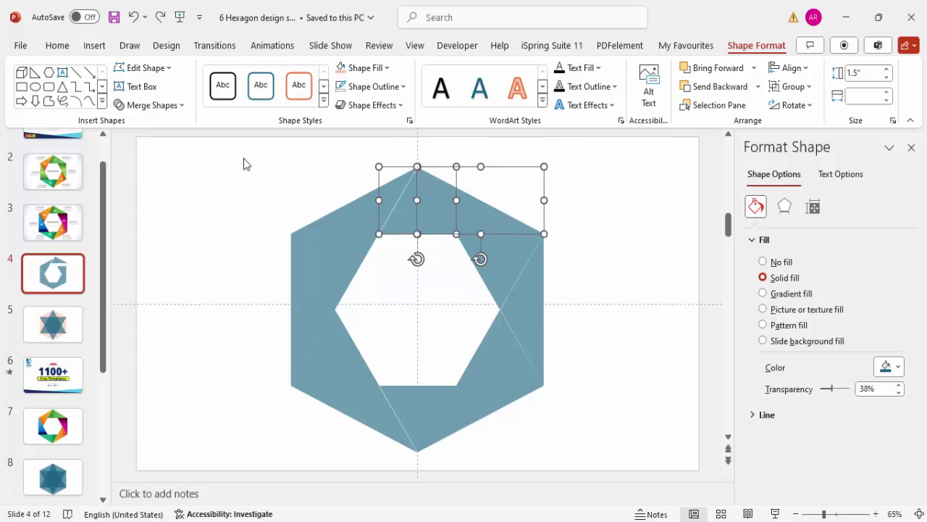
click(149, 106)
click(142, 125)
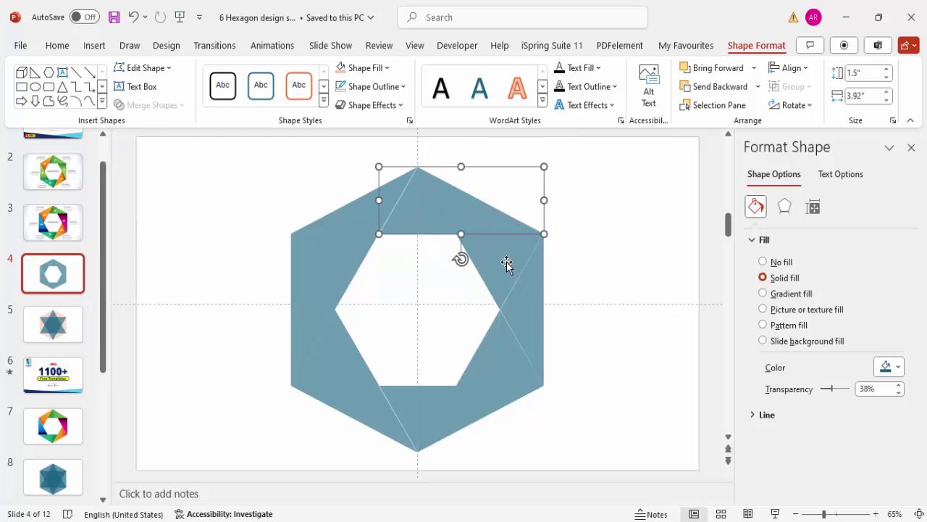
Union the two right-side fragments, then union the lower fragment with them
click(504, 250)
shift+click(529, 323)
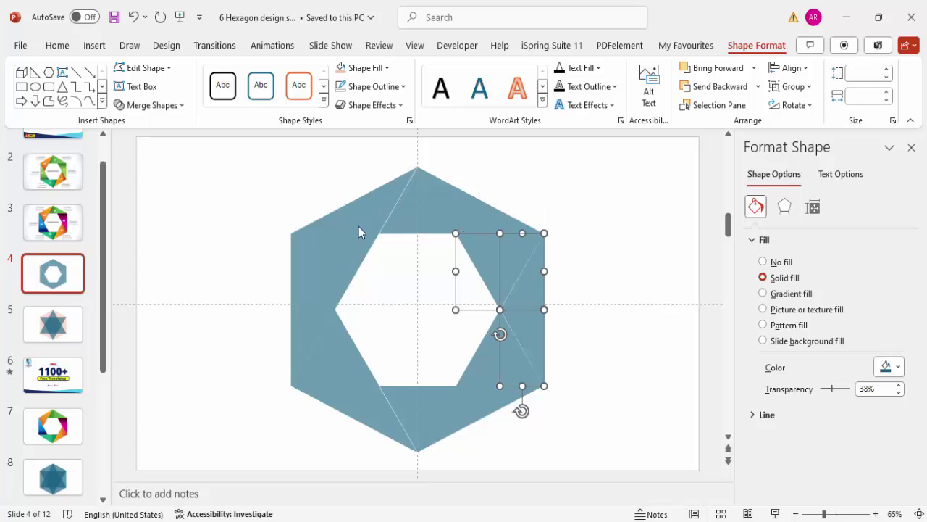
click(153, 105)
click(155, 126)
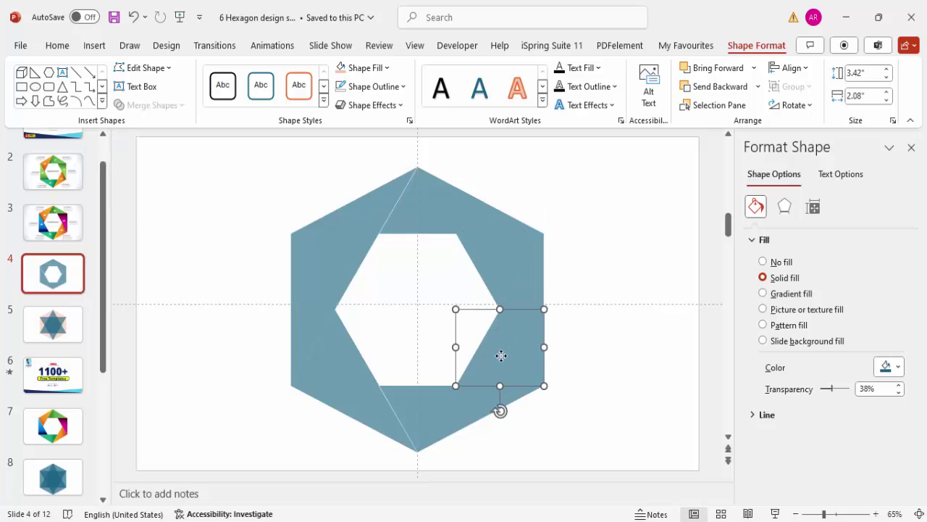
shift+click(461, 413)
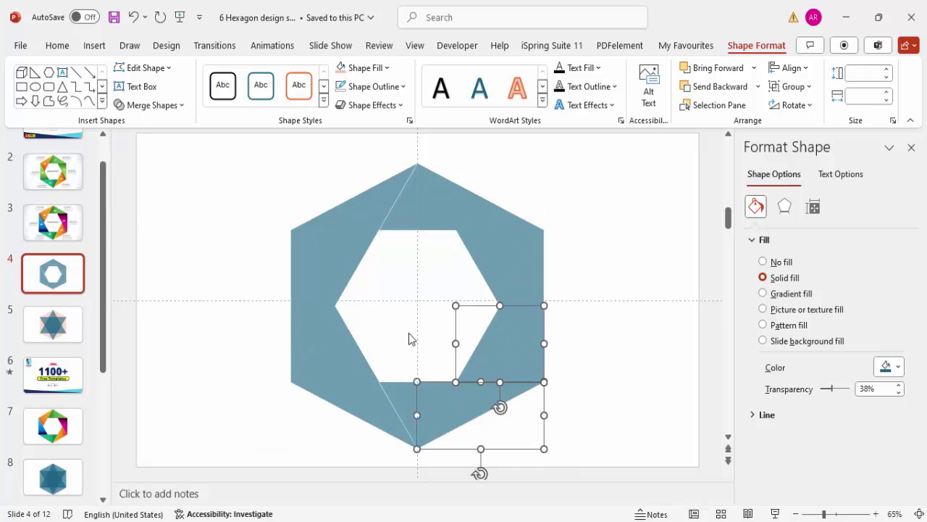
click(155, 105)
click(148, 124)
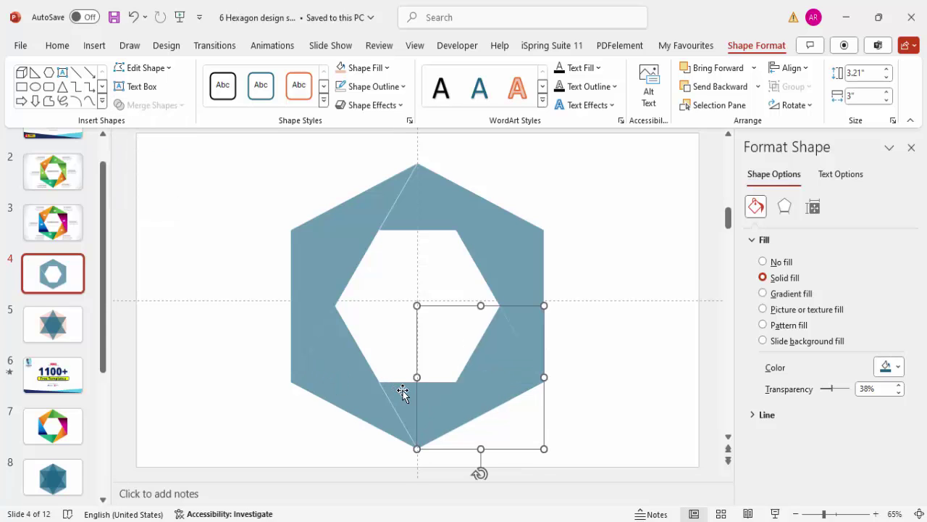
Check the lower-left fragment, then select the two left-side rectangles for merging
click(343, 399)
drag(343, 399, 324, 423)
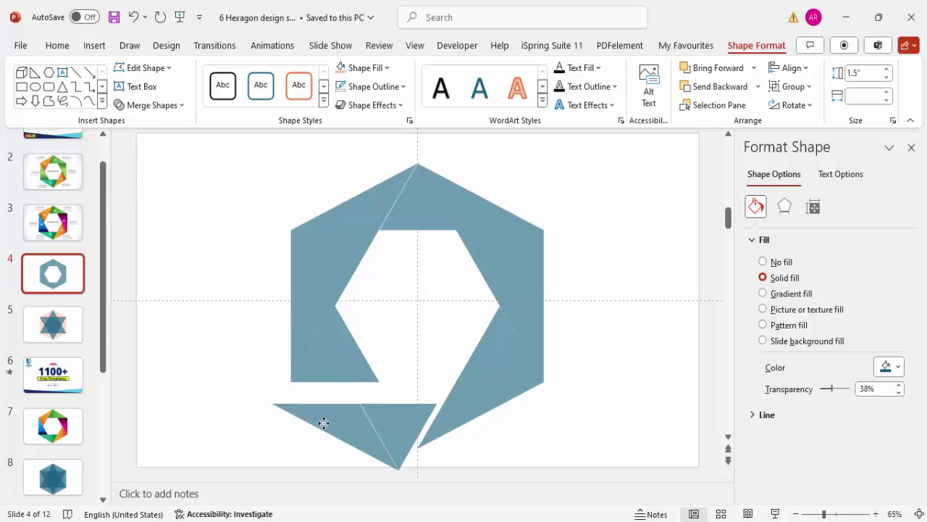
key(ctrl+z)
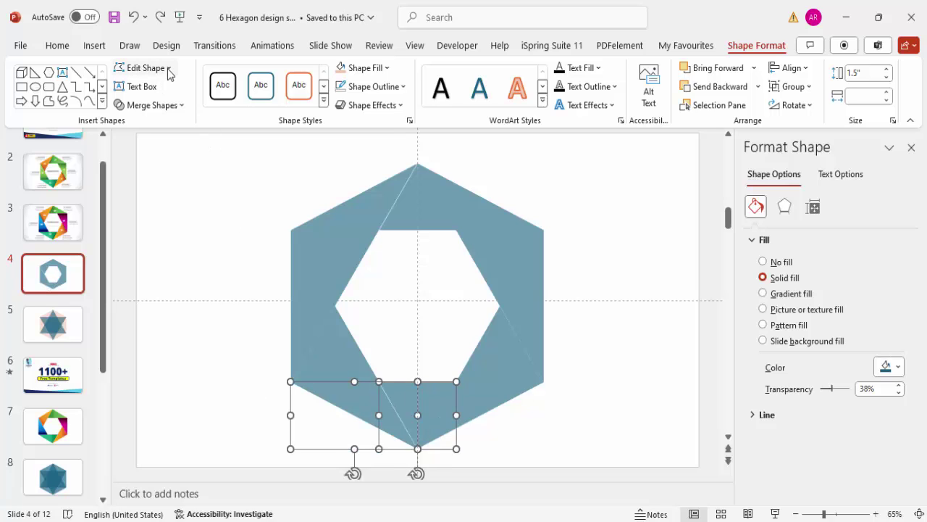
click(165, 105)
click(155, 125)
click(299, 360)
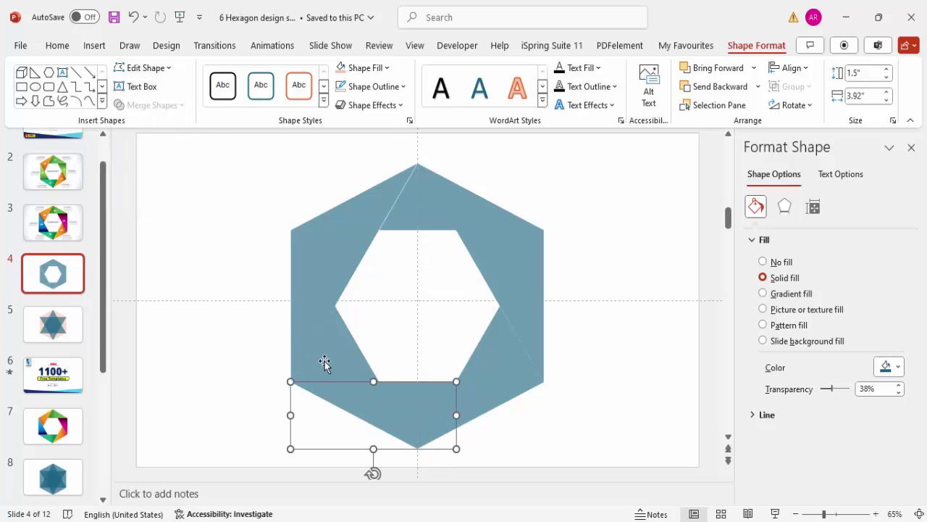
click(306, 303)
shift+click(307, 292)
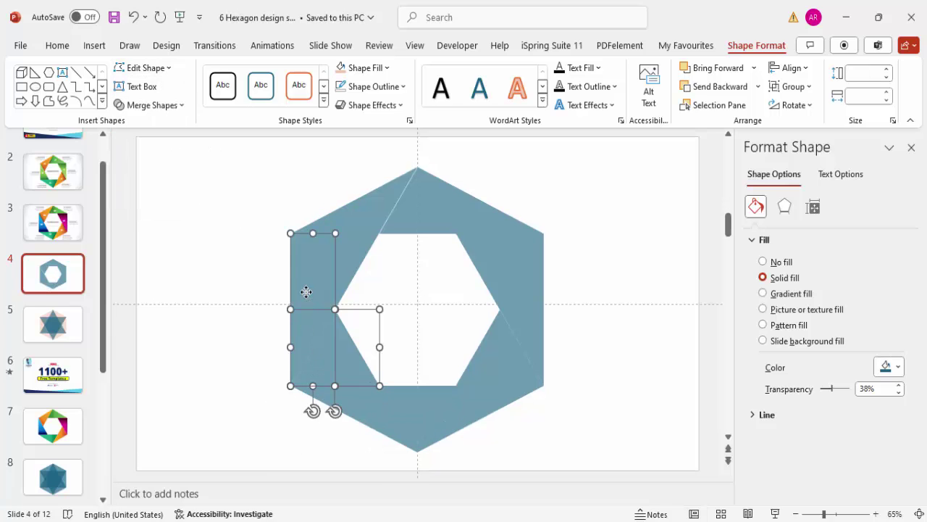
click(168, 105)
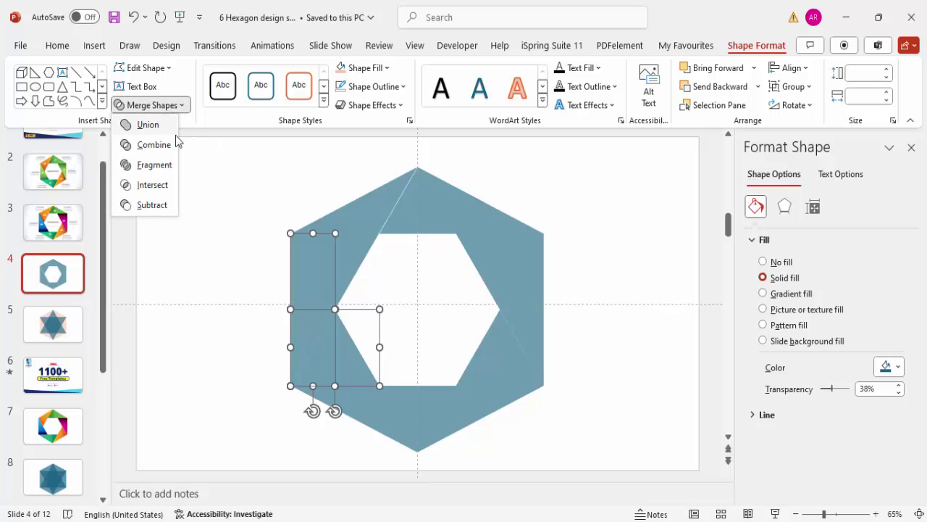
Union the two left rectangles into one piece and test-move the top-left piece
click(137, 125)
click(350, 250)
drag(350, 250, 310, 227)
key(ctrl+z)
Pull the ring's six segments apart to check the split, then undo to reassemble the ring
drag(388, 242, 311, 186)
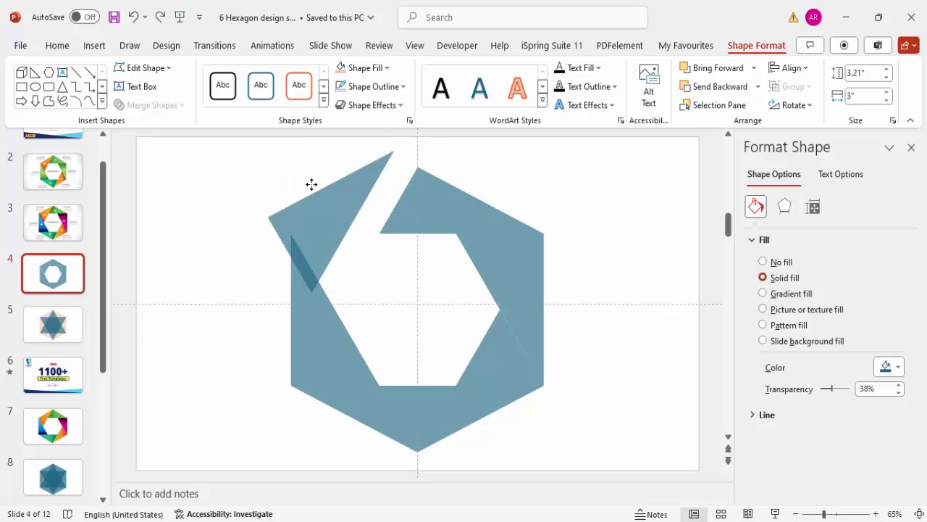
drag(433, 205, 417, 194)
click(497, 307)
drag(479, 363, 496, 384)
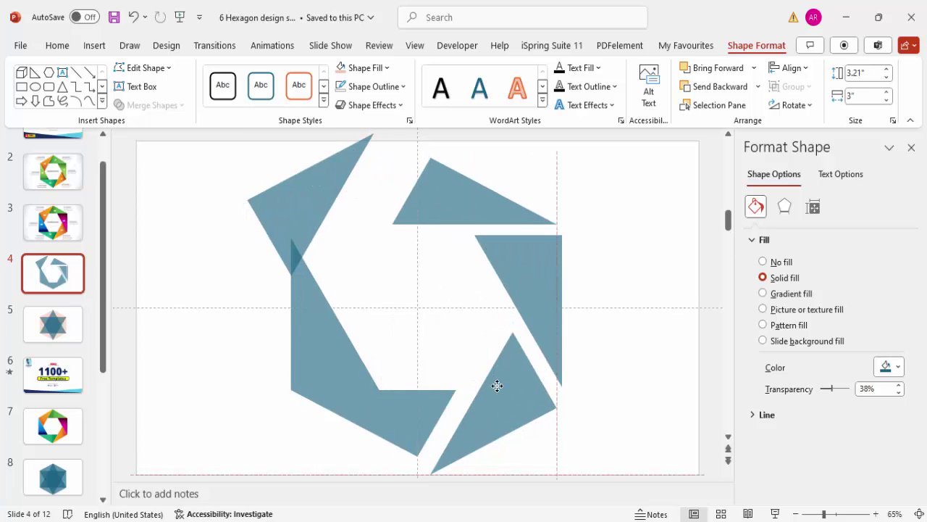
drag(410, 406, 410, 428)
drag(354, 362, 335, 369)
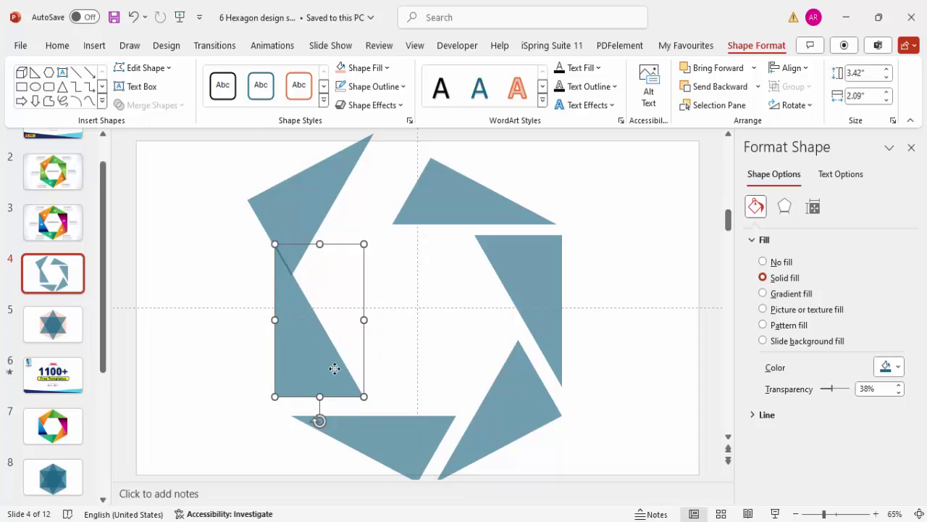
key(ctrl+z)
key(ctrl+z)
key(ctrl+z)
key(ctrl+z)
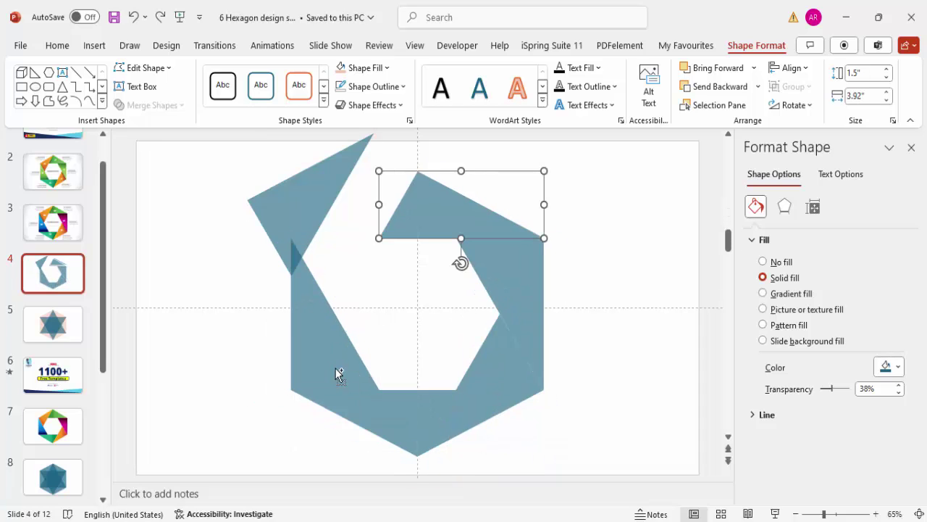
key(ctrl+z)
click(551, 254)
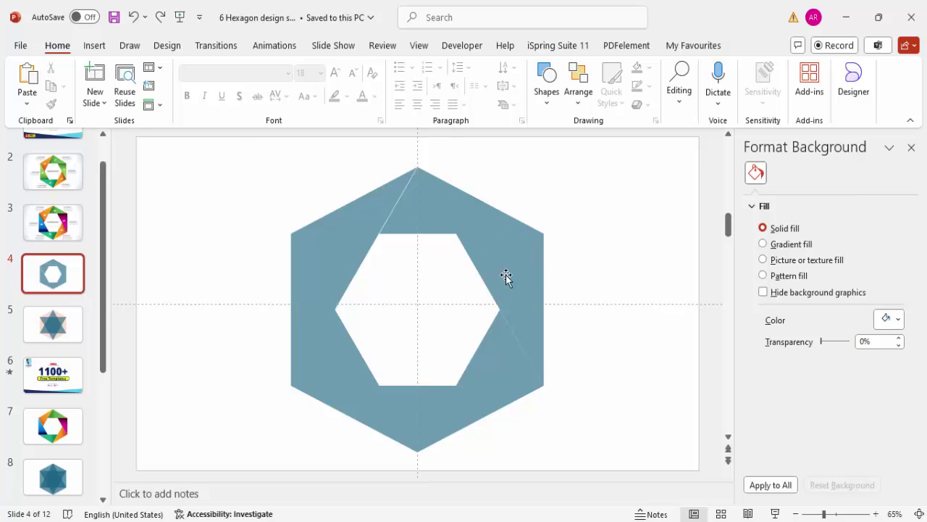
Give the top ring segment a gradient fill with a dark maroon end stop
click(429, 215)
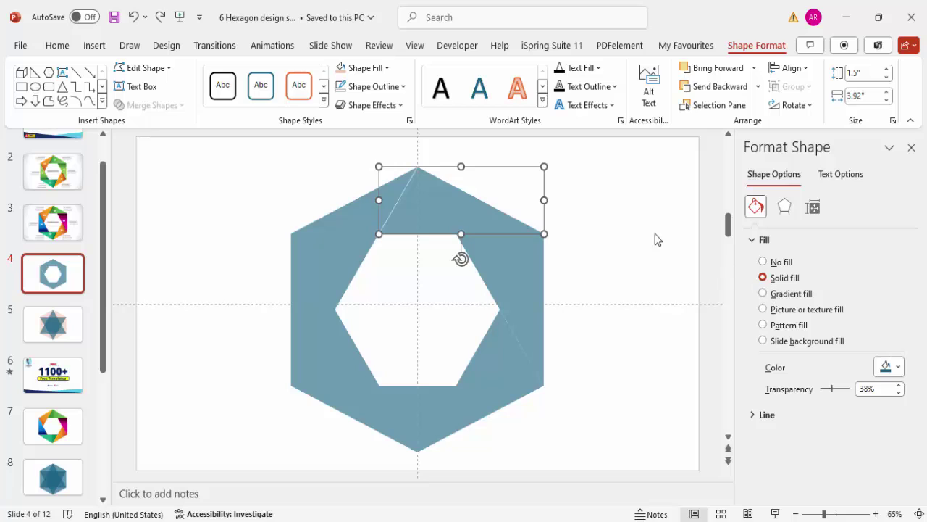
click(799, 300)
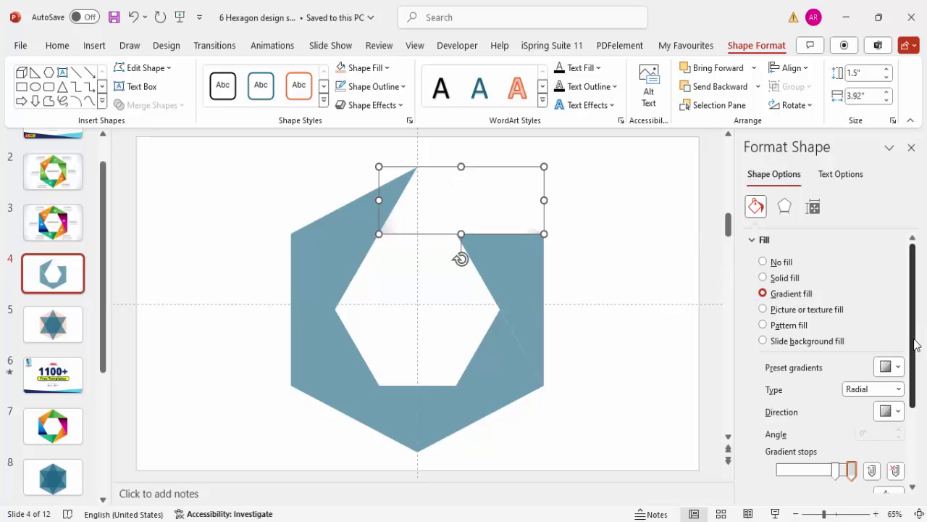
scroll(837, 370, down, 2)
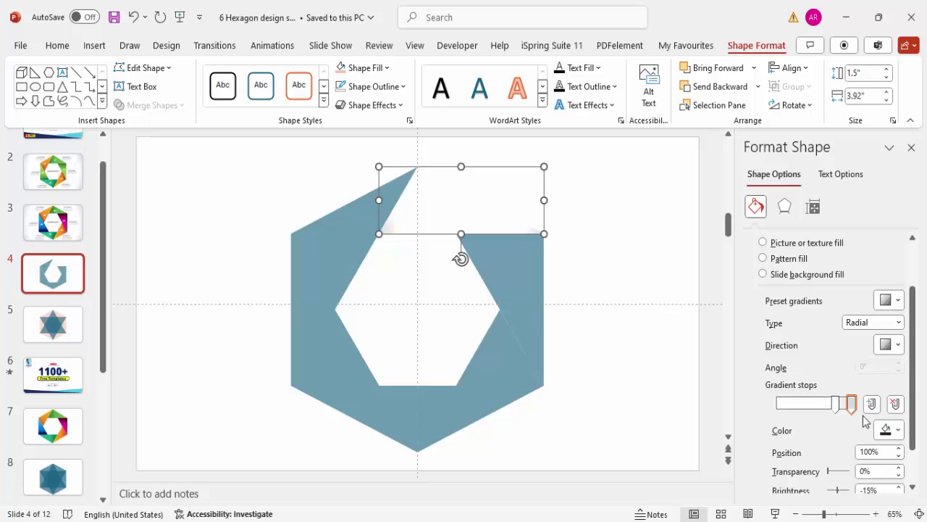
click(783, 407)
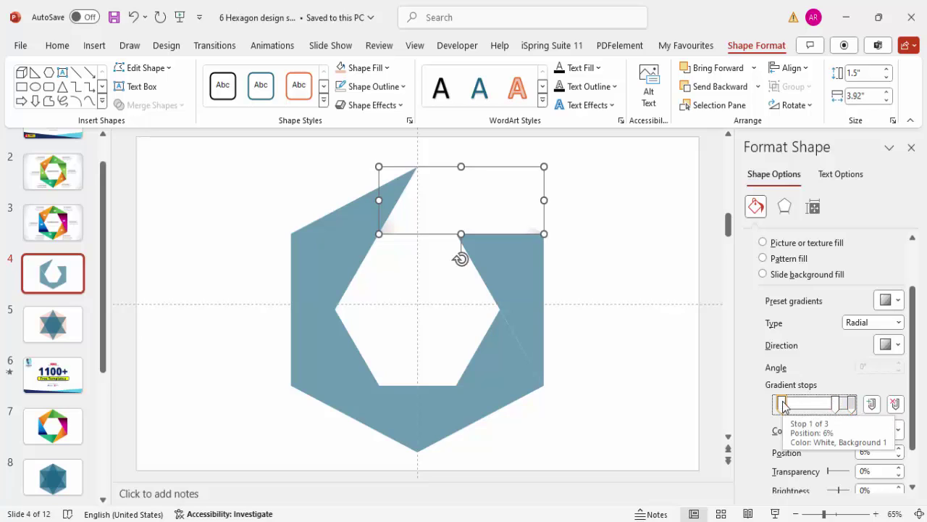
click(851, 405)
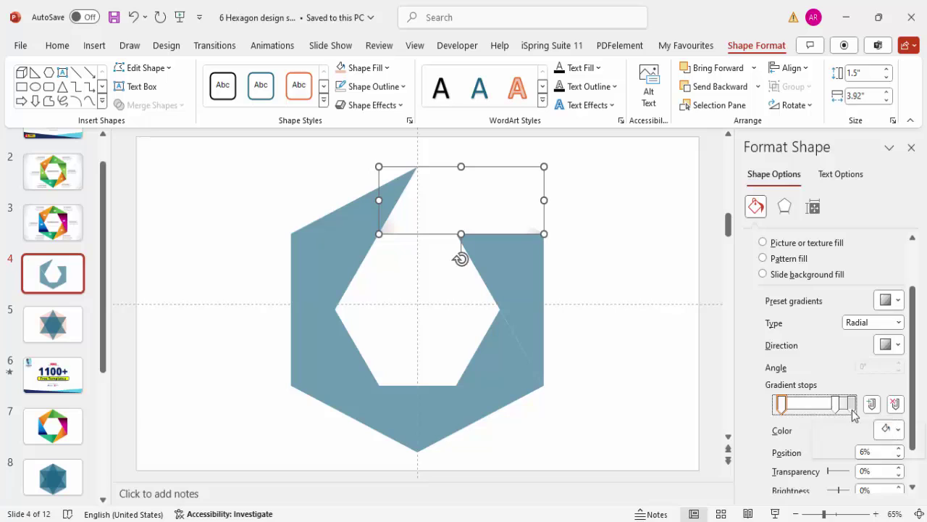
click(898, 431)
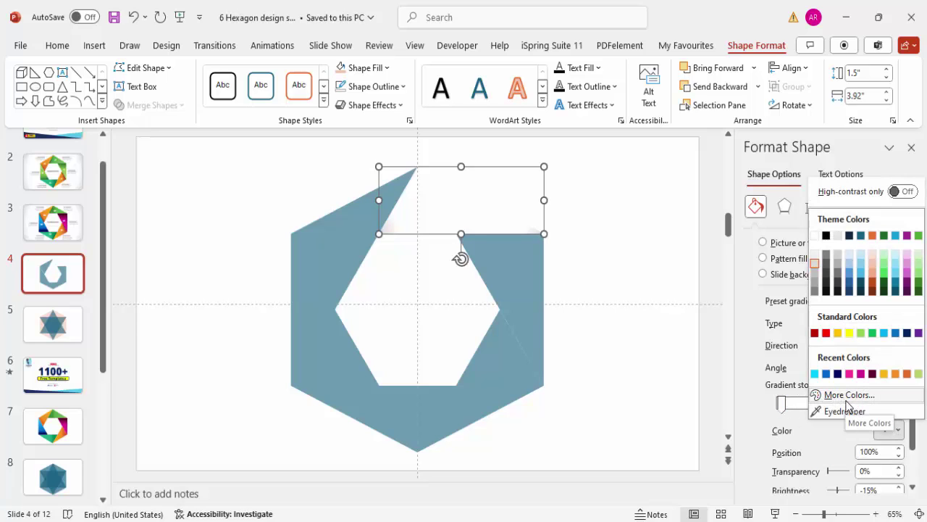
click(849, 395)
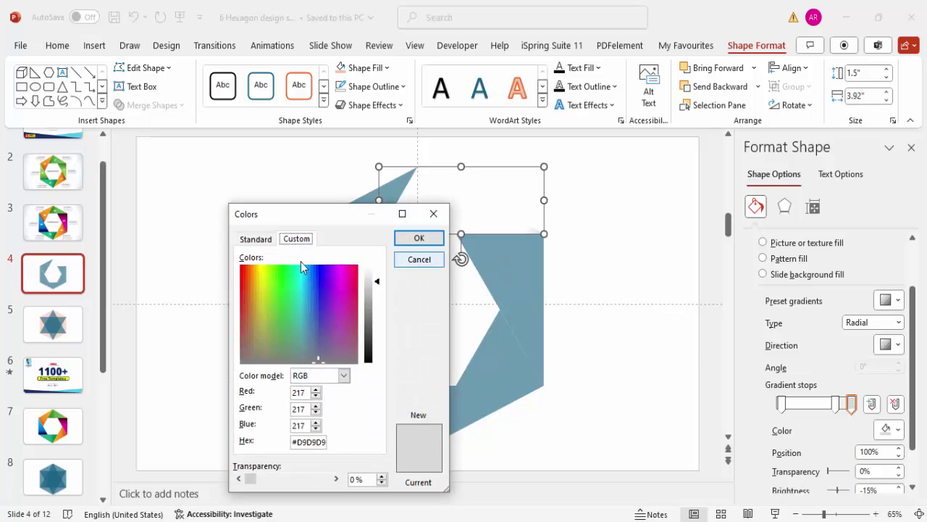
click(255, 240)
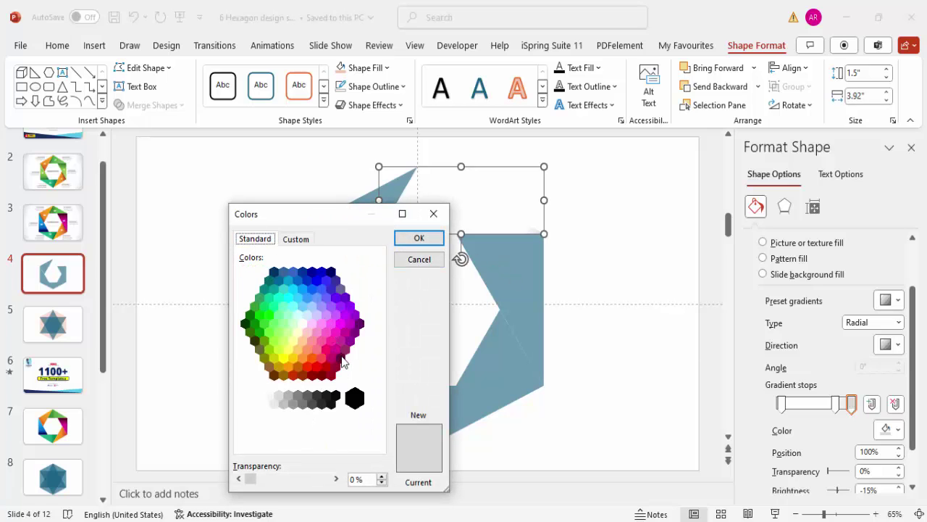
click(340, 357)
click(418, 237)
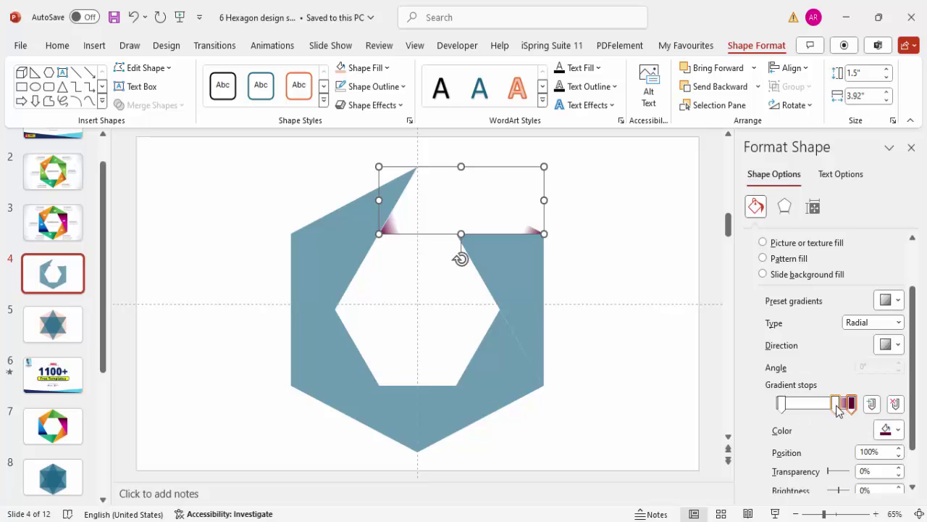
Set both the 78% middle stop and the leftmost gradient stop to magenta
click(837, 404)
click(888, 429)
click(786, 385)
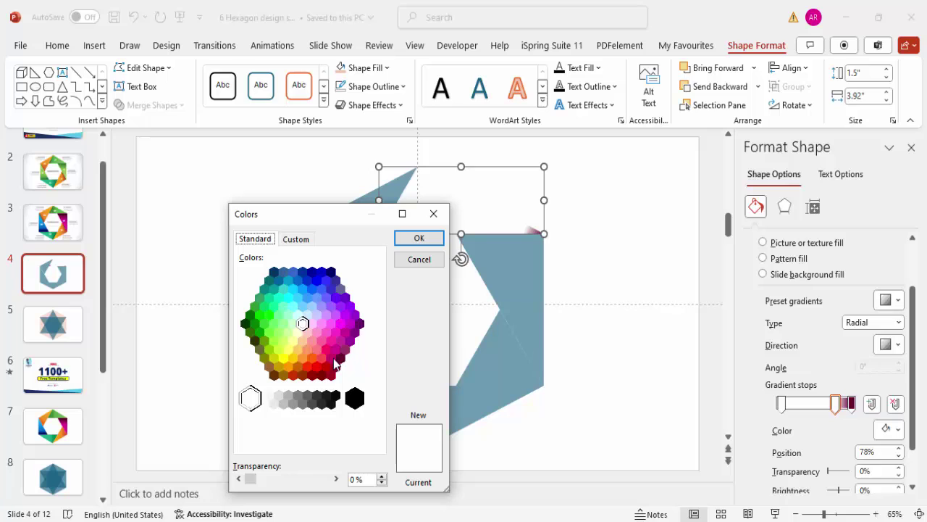
click(336, 349)
click(419, 238)
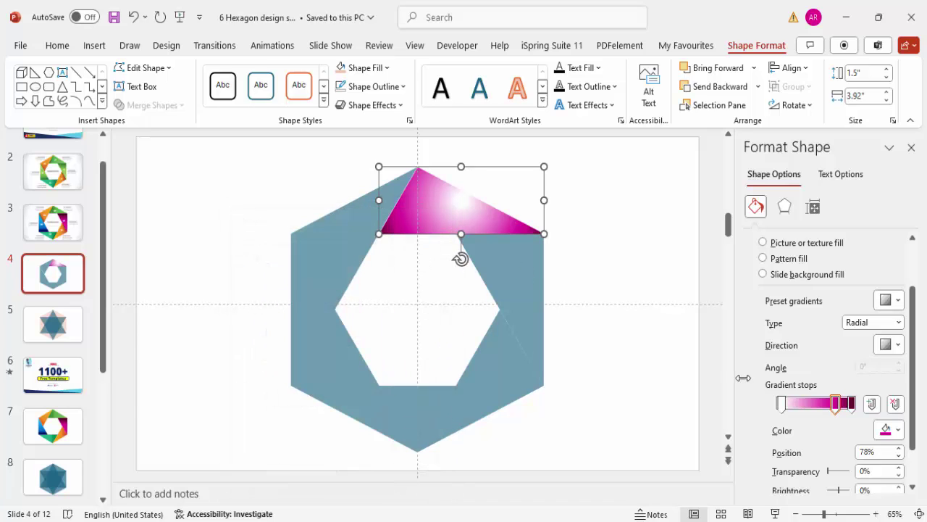
click(782, 403)
click(888, 429)
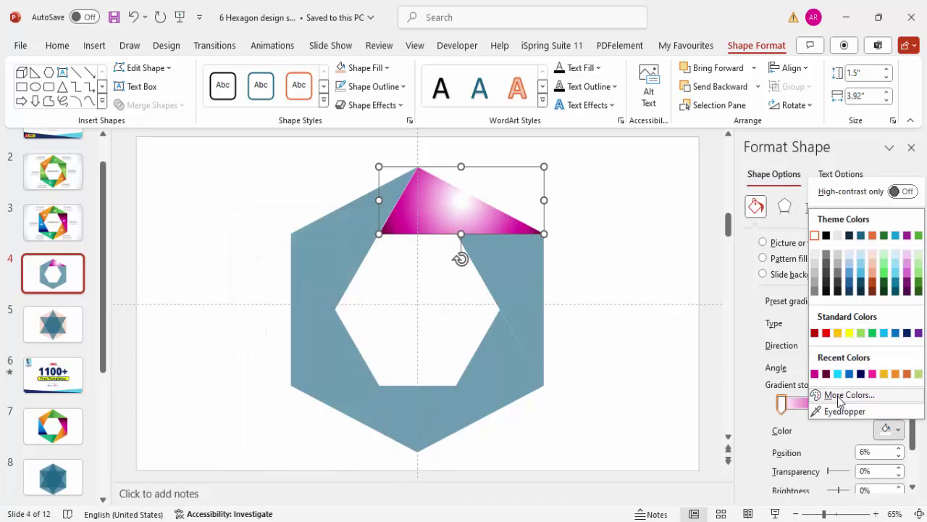
click(841, 395)
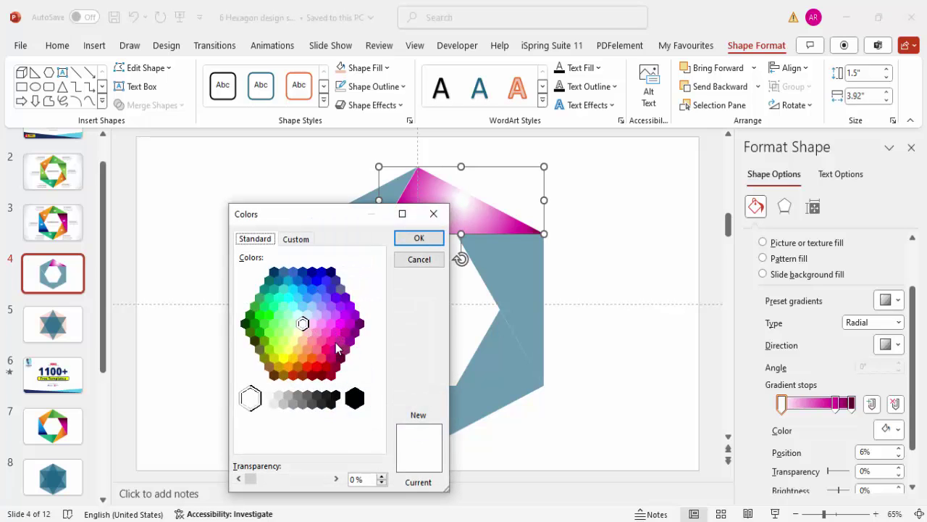
click(336, 349)
click(419, 237)
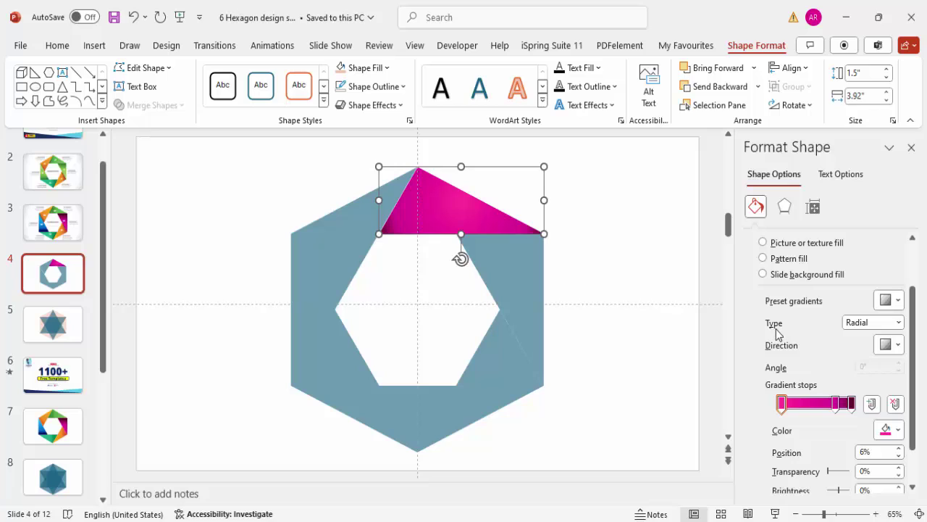
Make the gradient linear at a 0° angle and select the 78% stop
click(855, 327)
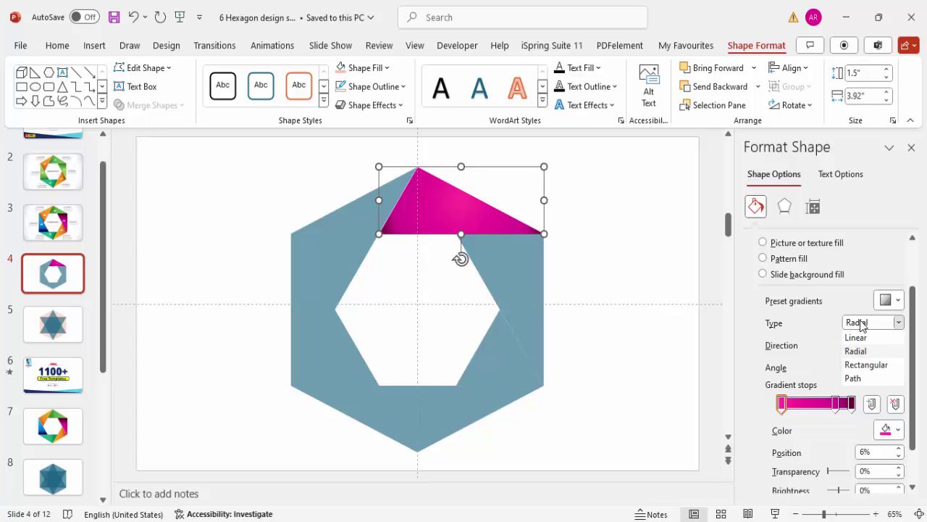
click(856, 338)
click(889, 344)
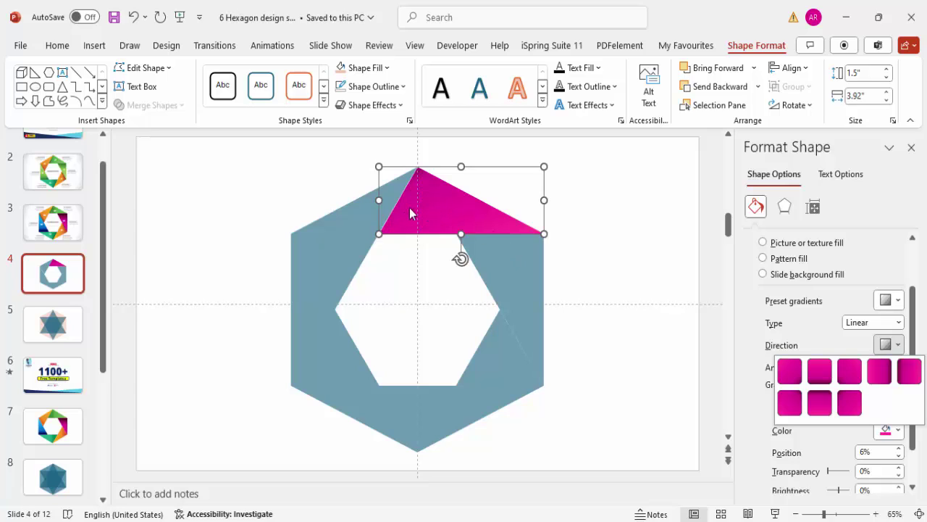
click(910, 371)
click(897, 347)
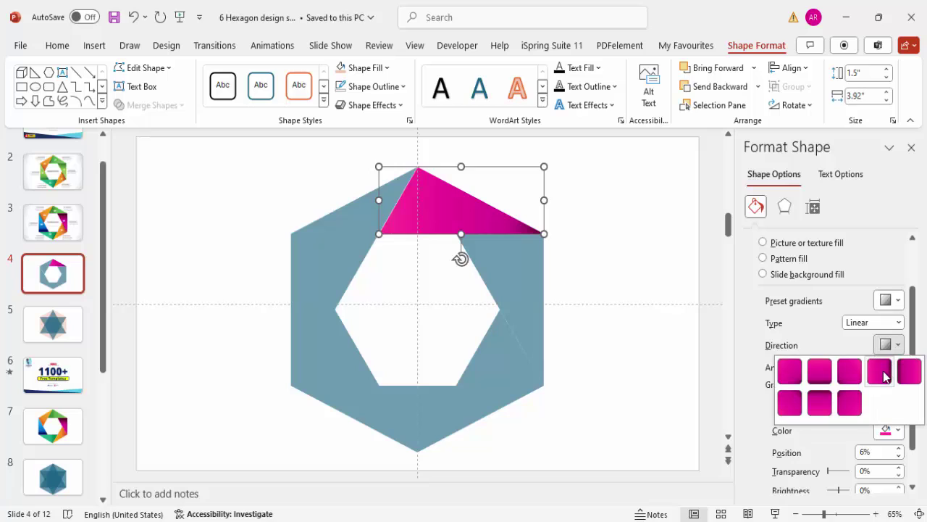
click(882, 372)
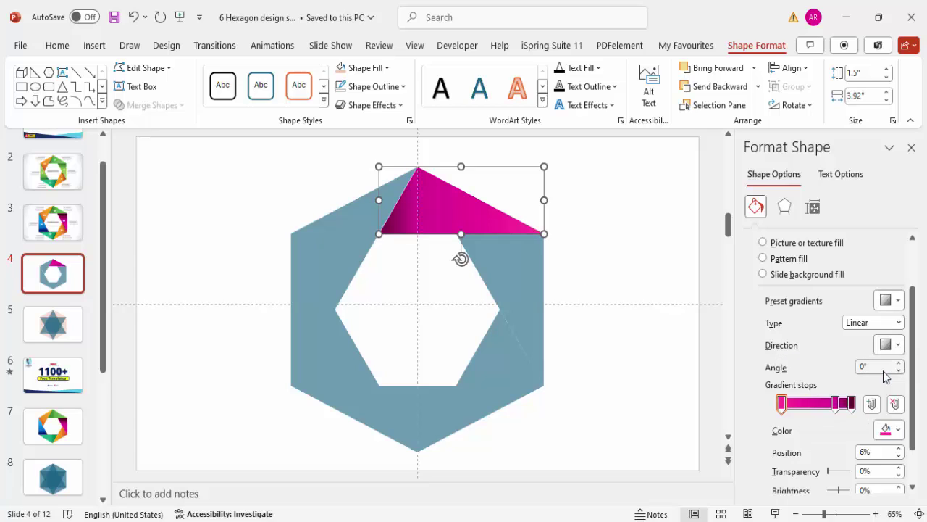
click(836, 407)
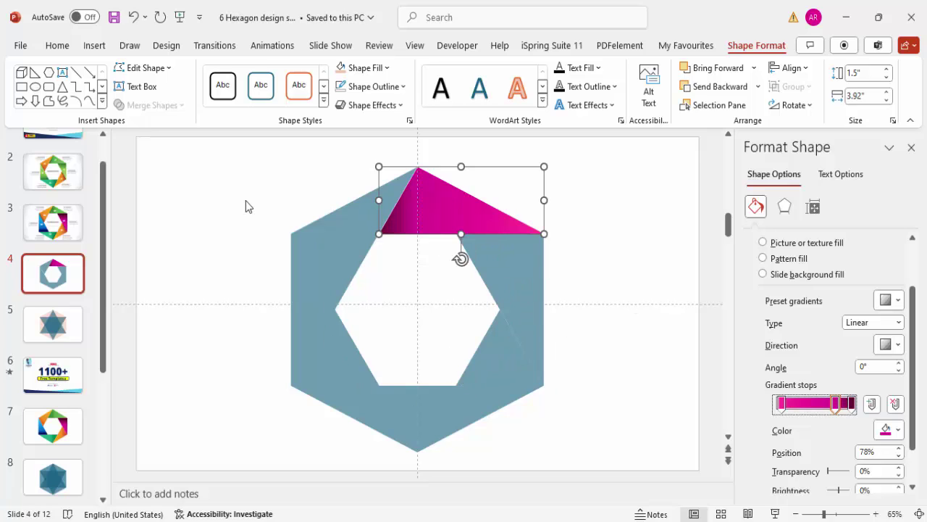
Copy the top triangle's pink gradient onto the right piece with Format Painter
click(58, 45)
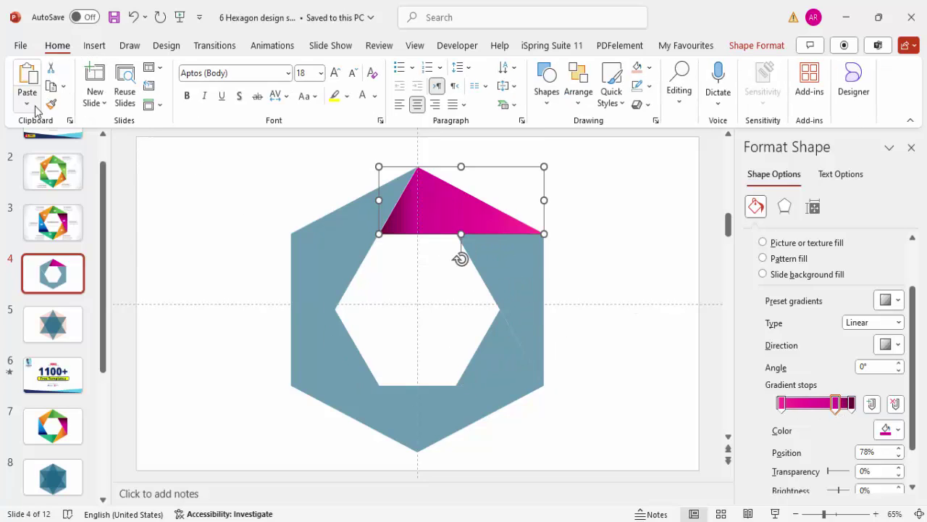
click(50, 108)
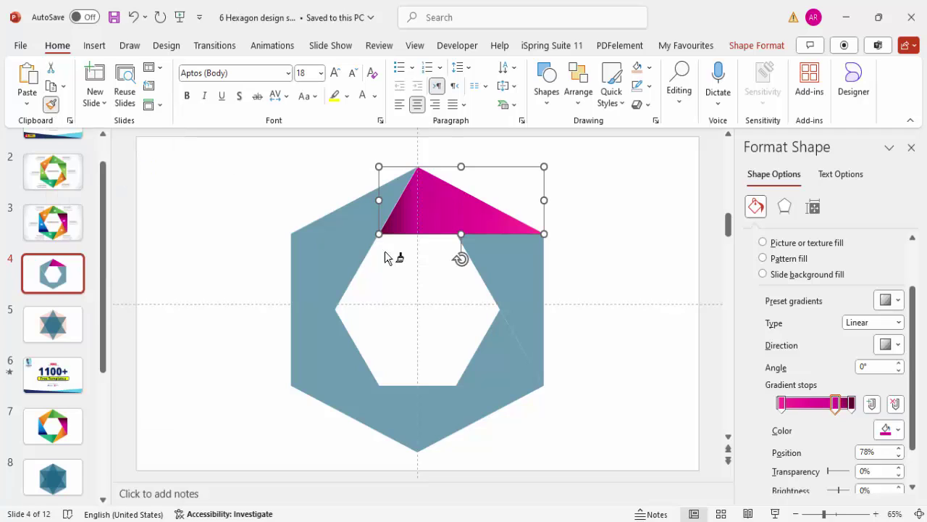
click(515, 268)
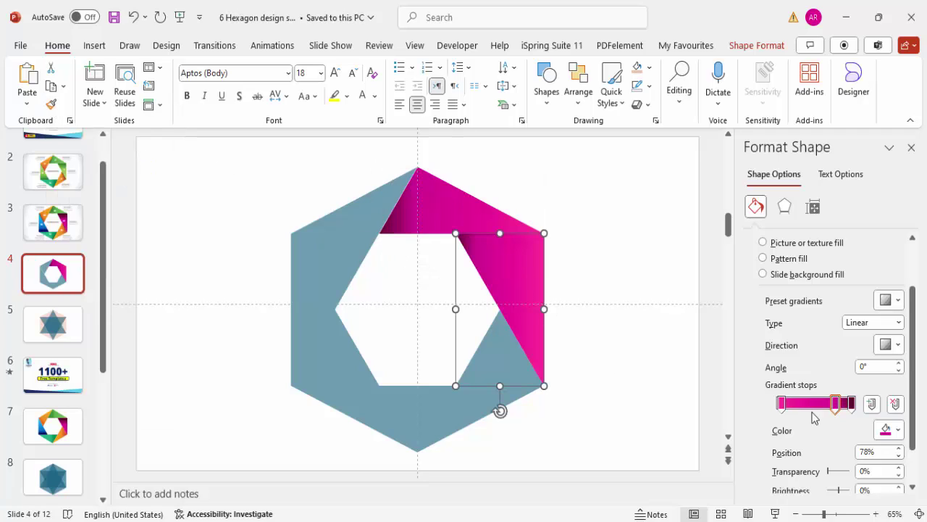
Recolor the right piece's gradient stops: navy last stop, blue 78% stop, cyan first stop
click(852, 404)
click(897, 429)
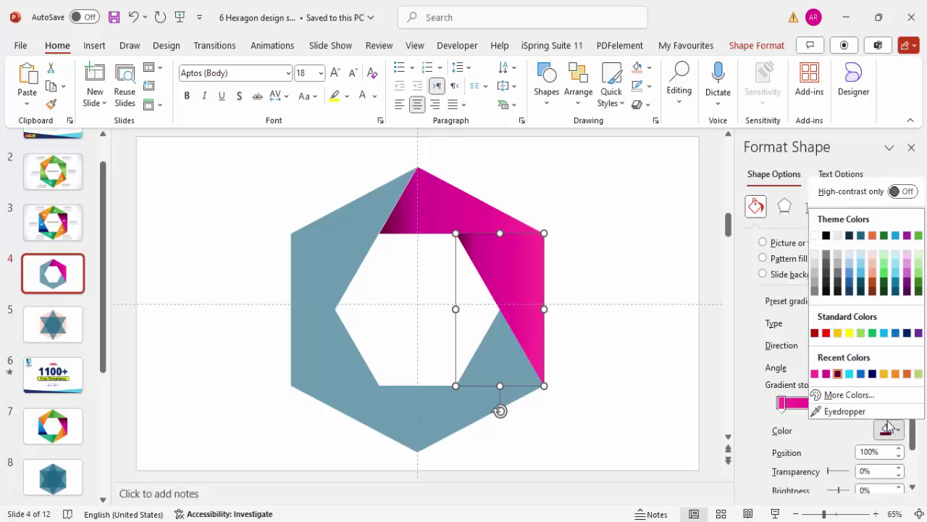
click(872, 374)
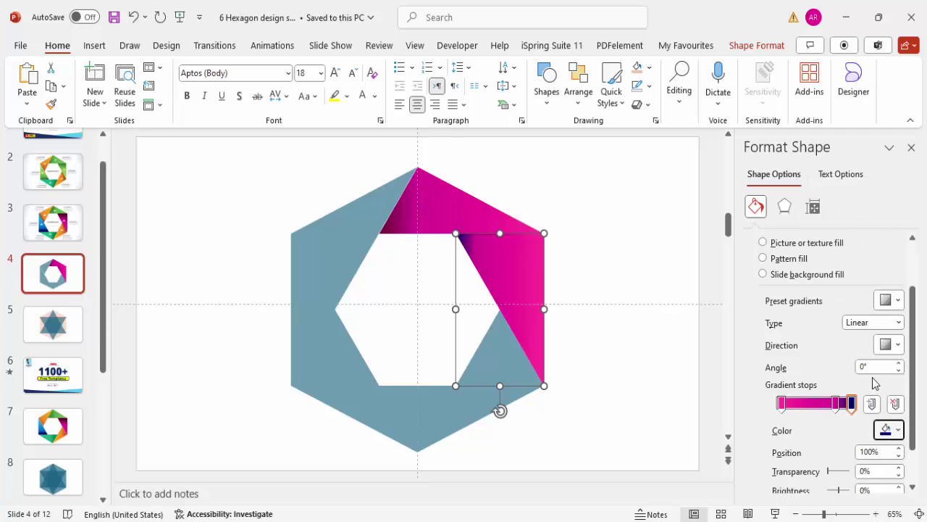
click(836, 404)
click(898, 429)
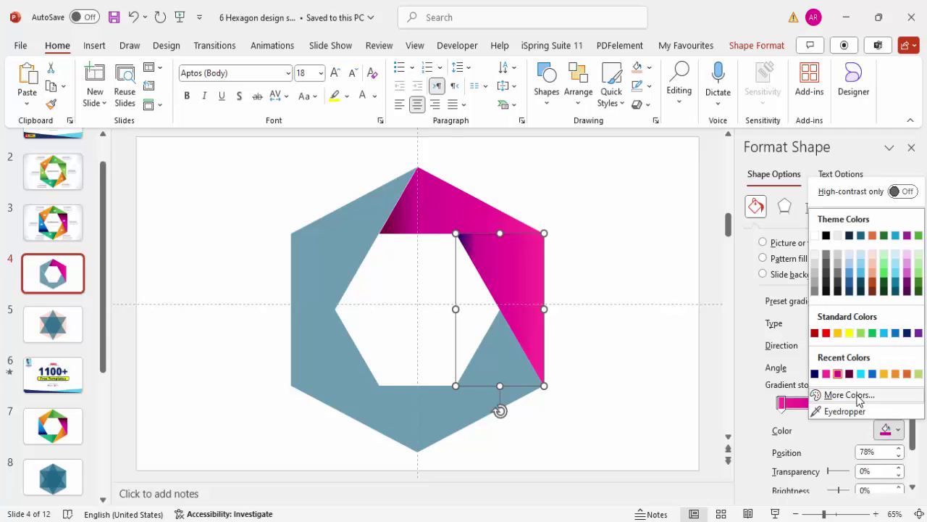
click(872, 373)
click(781, 404)
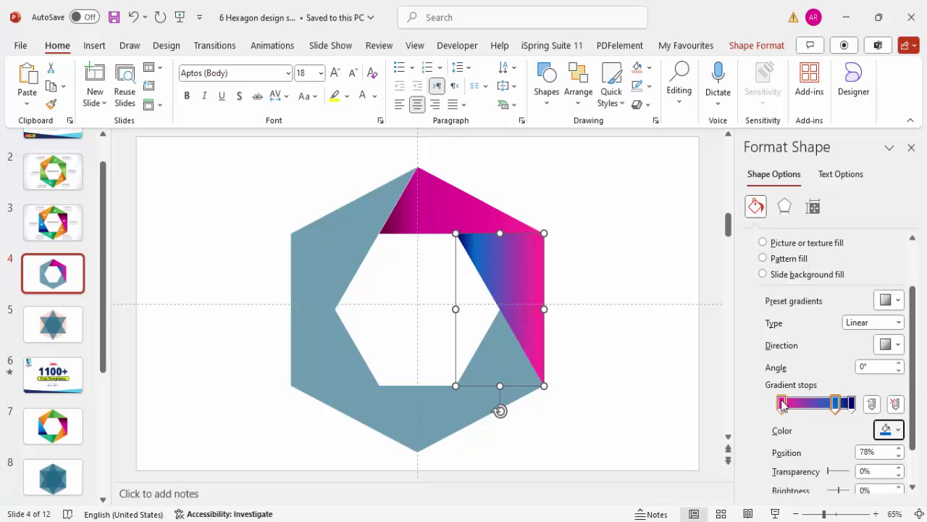
click(897, 430)
click(873, 373)
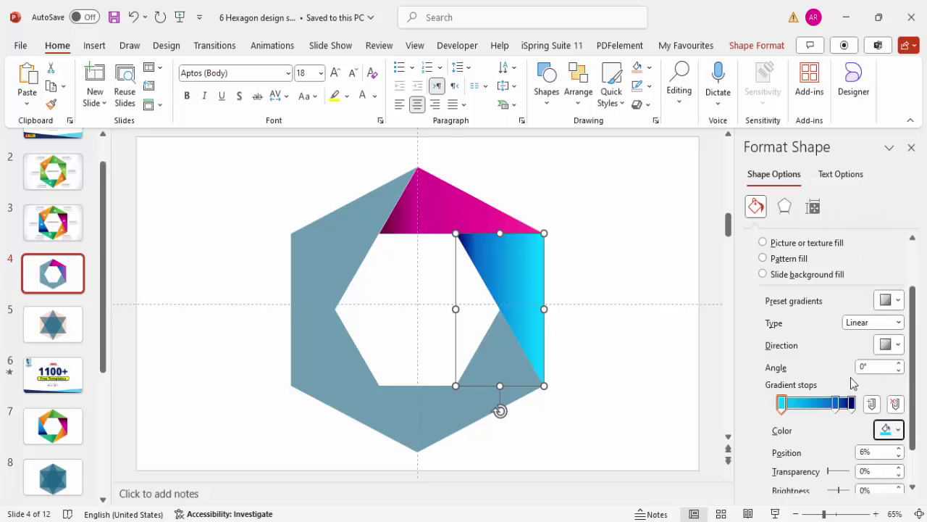
Set the right piece's gradient direction to 90°, running dark blue to cyan downward
click(893, 431)
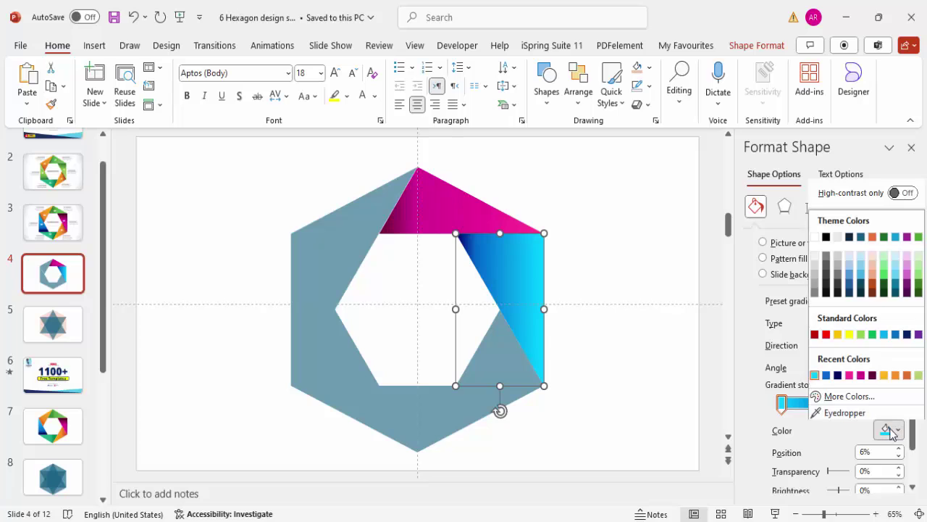
key(Escape)
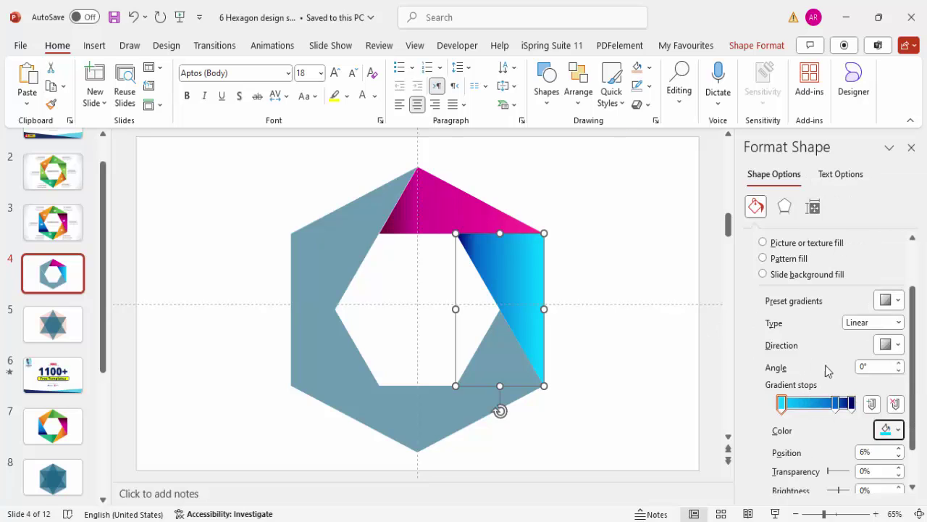
click(889, 345)
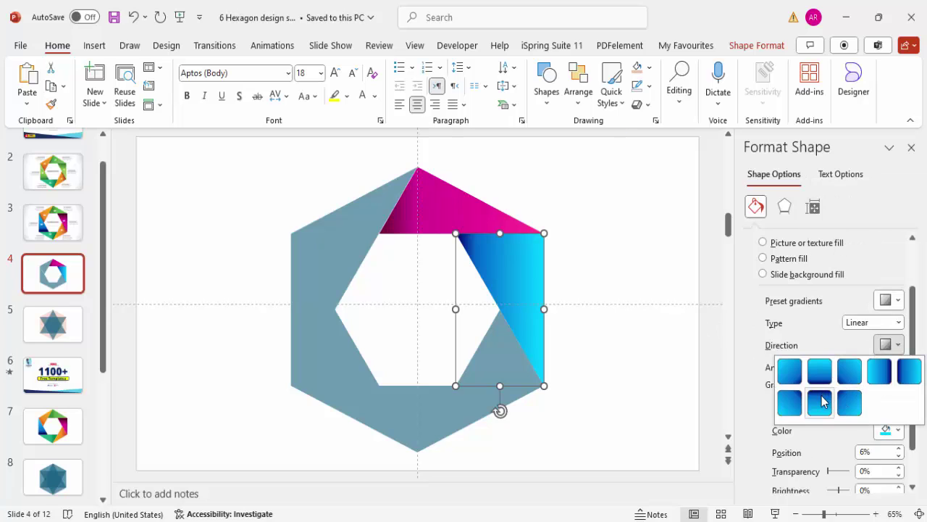
click(846, 400)
click(878, 350)
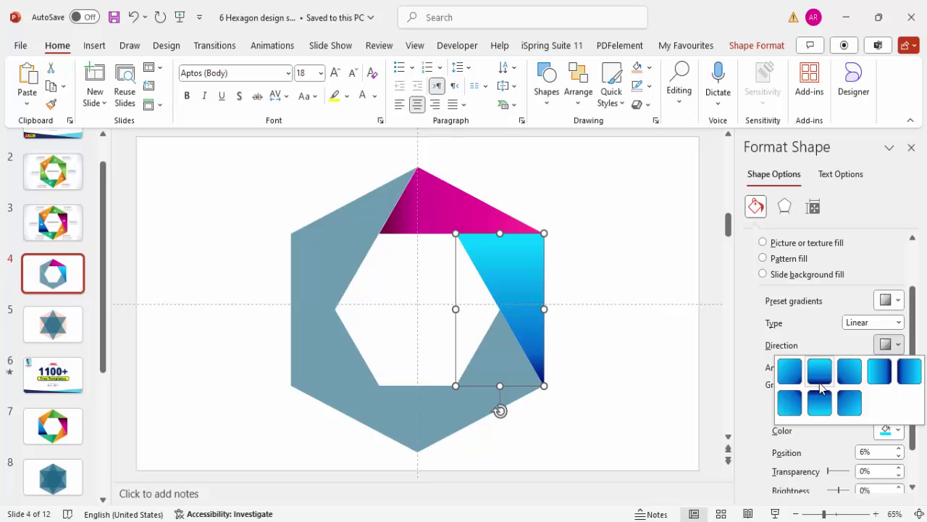
click(820, 378)
Apply the right piece's blue gradient to the lower-right triangle with Format Painter
click(641, 286)
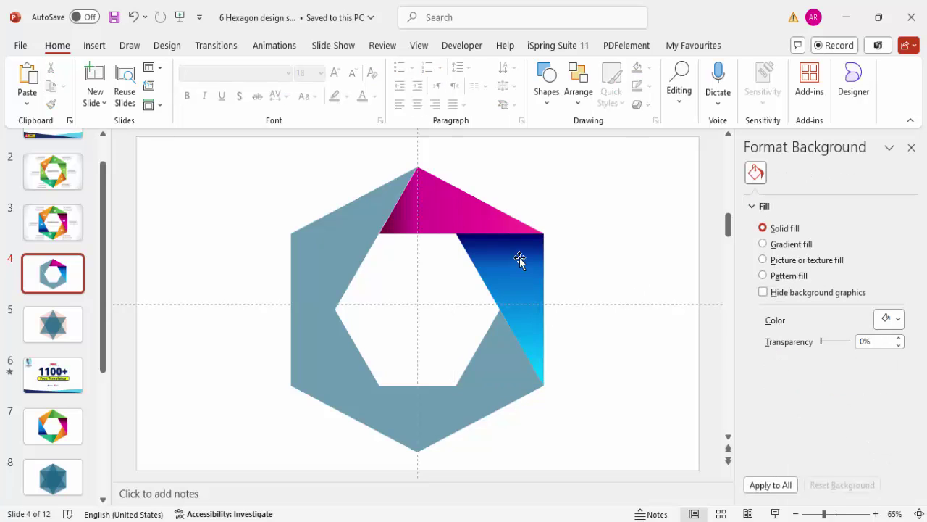
click(518, 311)
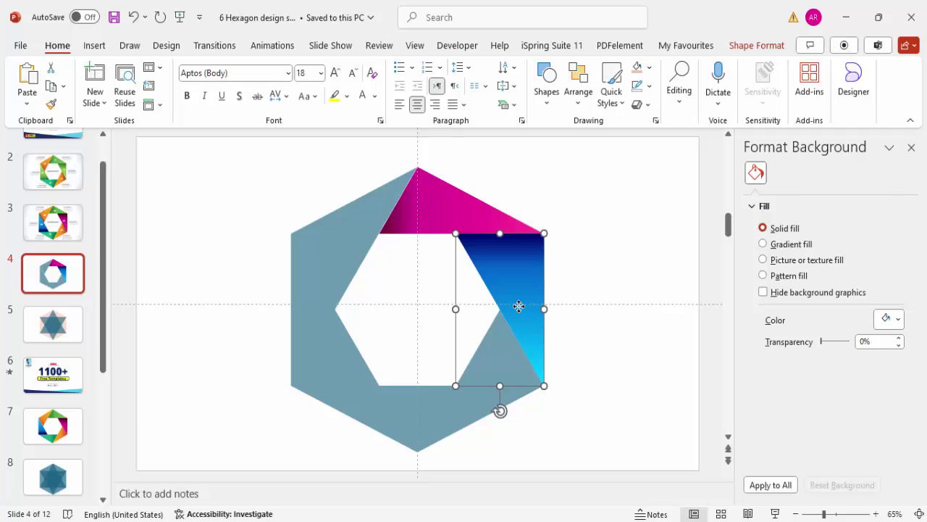
click(51, 104)
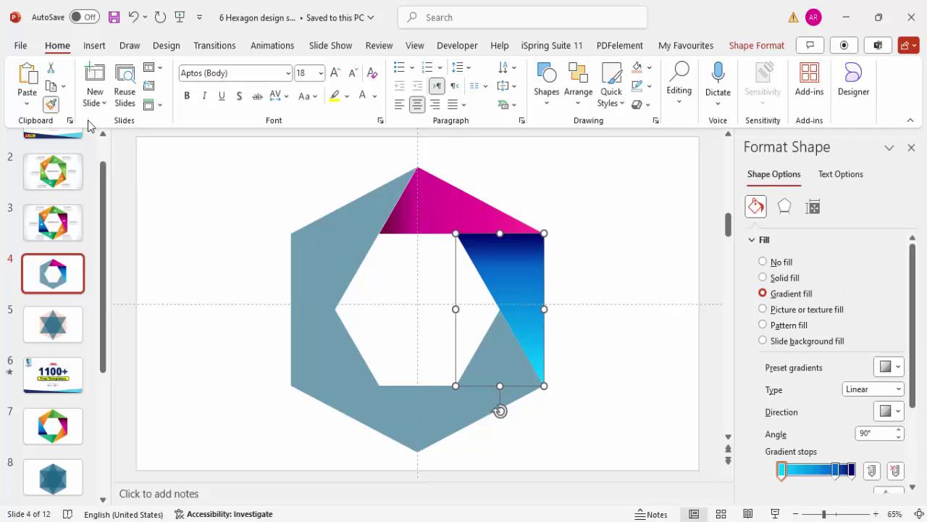
click(477, 411)
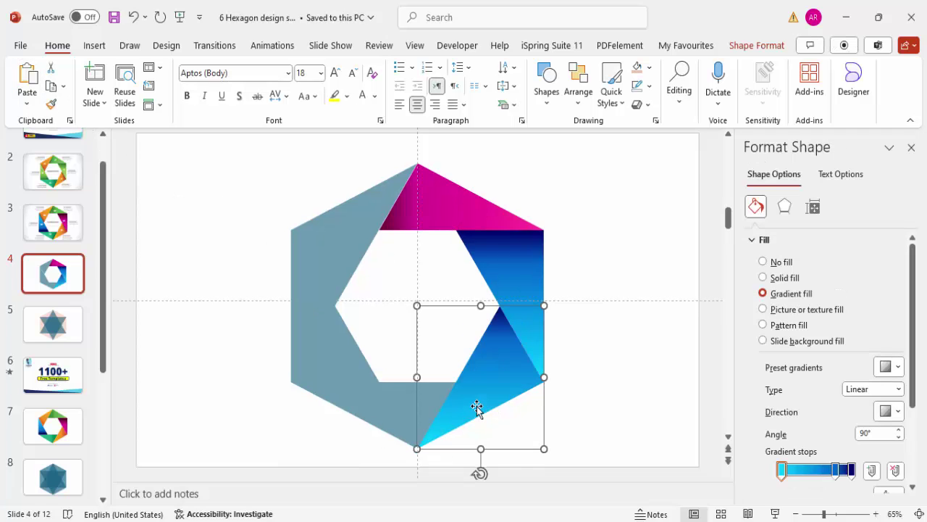
Recolor the lower-right triangle's stops orange (last, middle) and yellow-orange (first) from Recent Colors
click(851, 470)
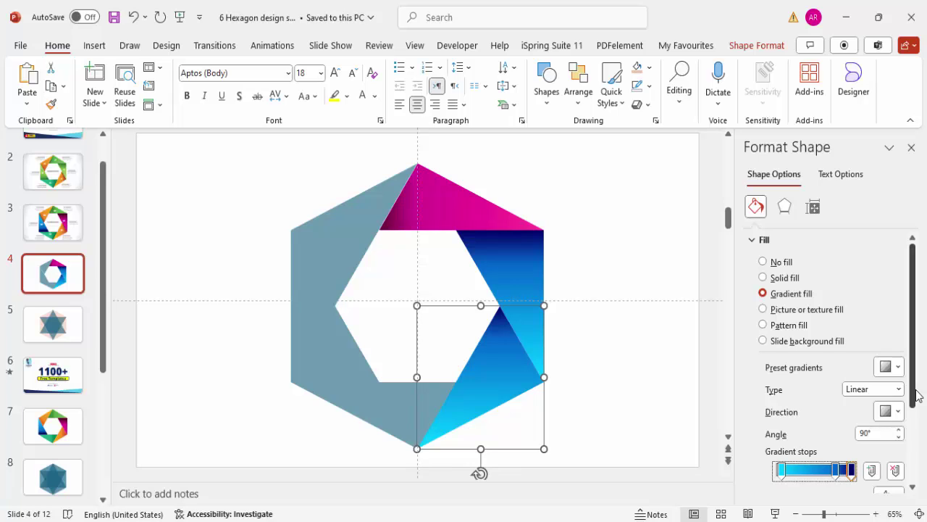
scroll(913, 408, down, 2)
click(896, 446)
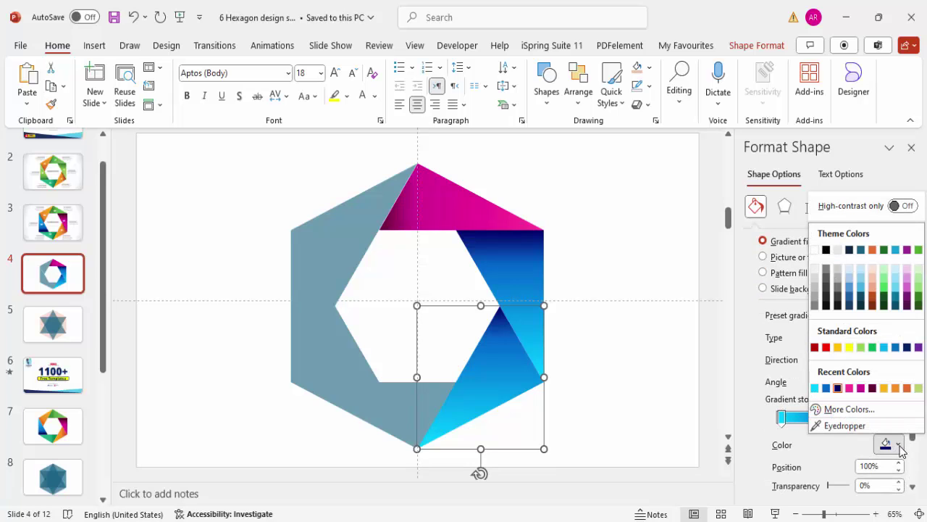
click(912, 390)
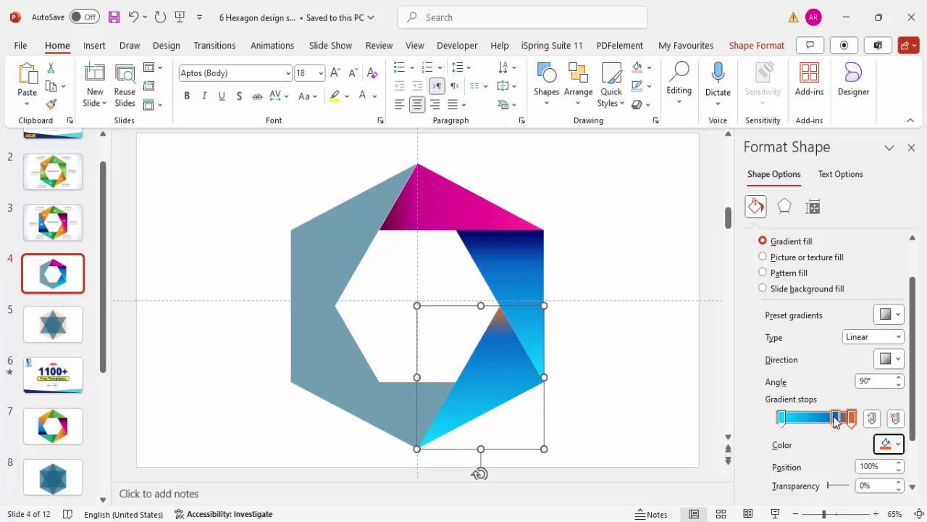
click(836, 419)
click(897, 444)
click(906, 387)
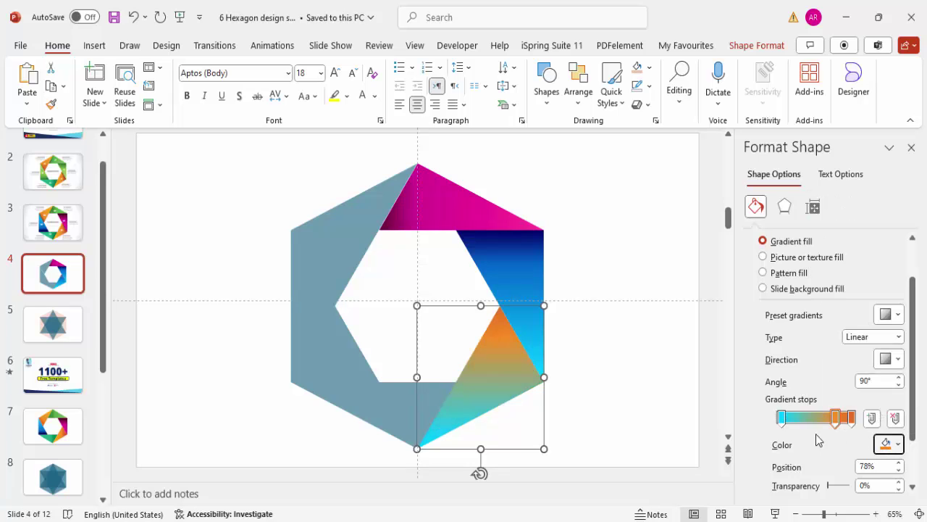
click(783, 418)
click(897, 445)
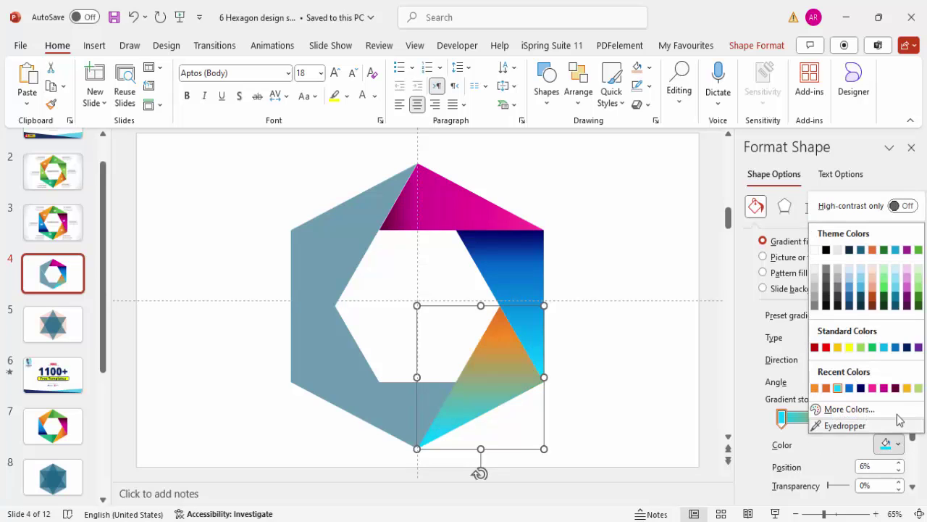
click(908, 389)
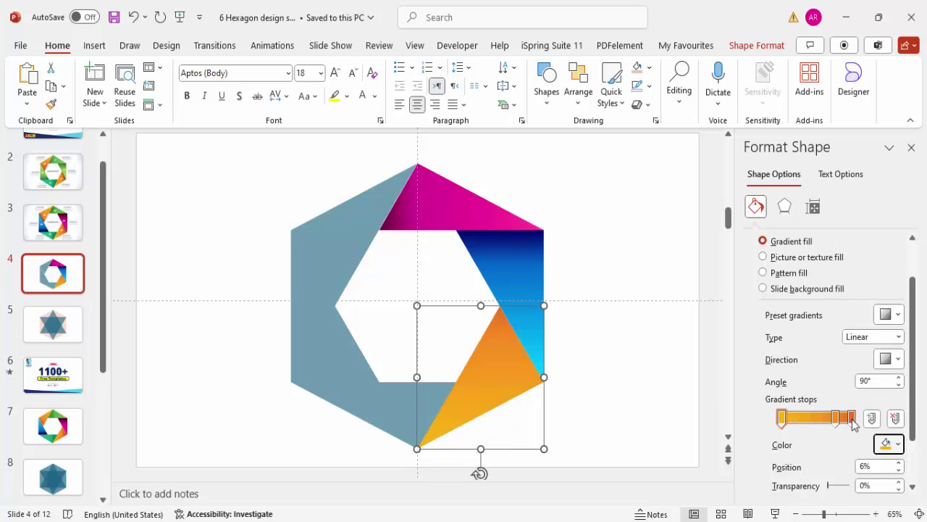
drag(837, 419, 840, 418)
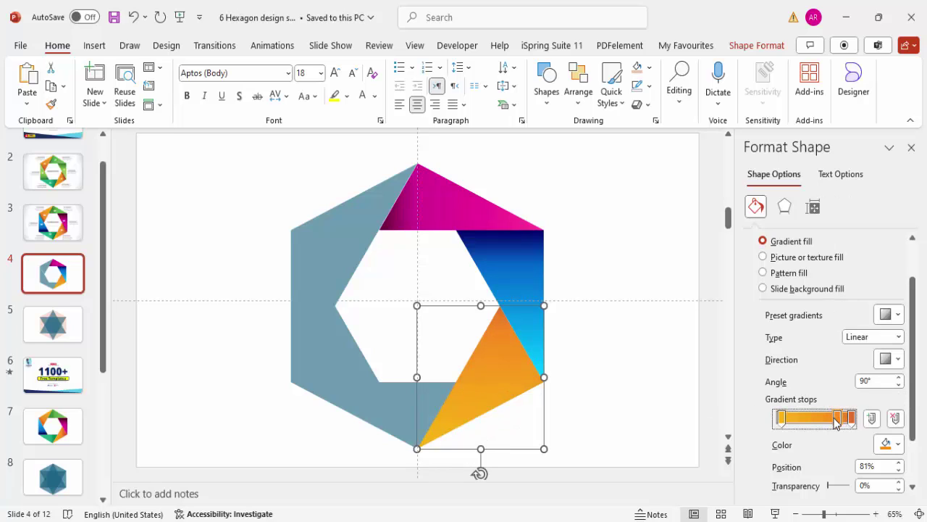